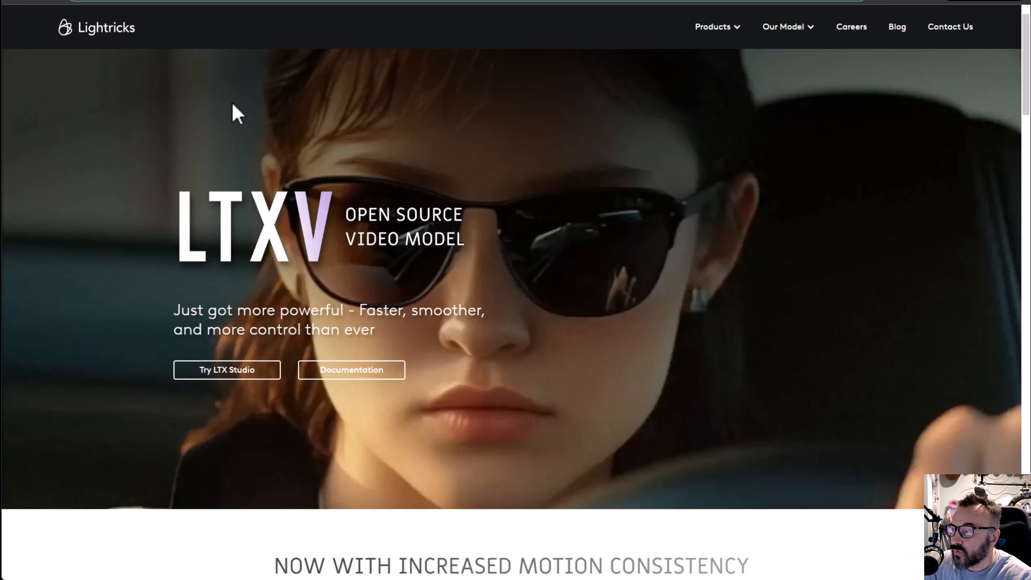
# - Read through the LTXV model page, covering the studio features, the researcher and creator features, and the community innovations
pyautogui.scroll(-12, 491, 302)
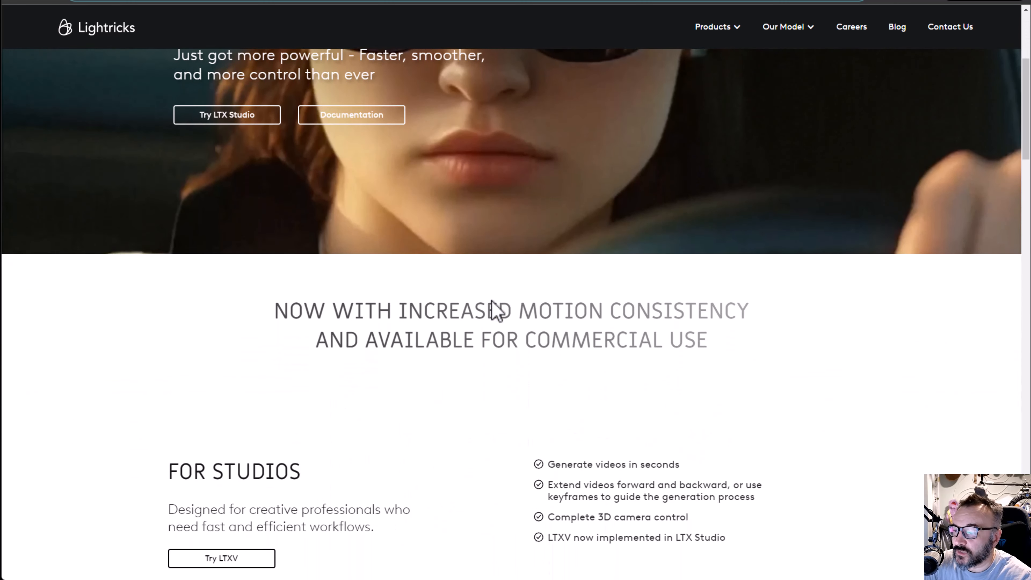
pyautogui.scroll(-15, 465, 333)
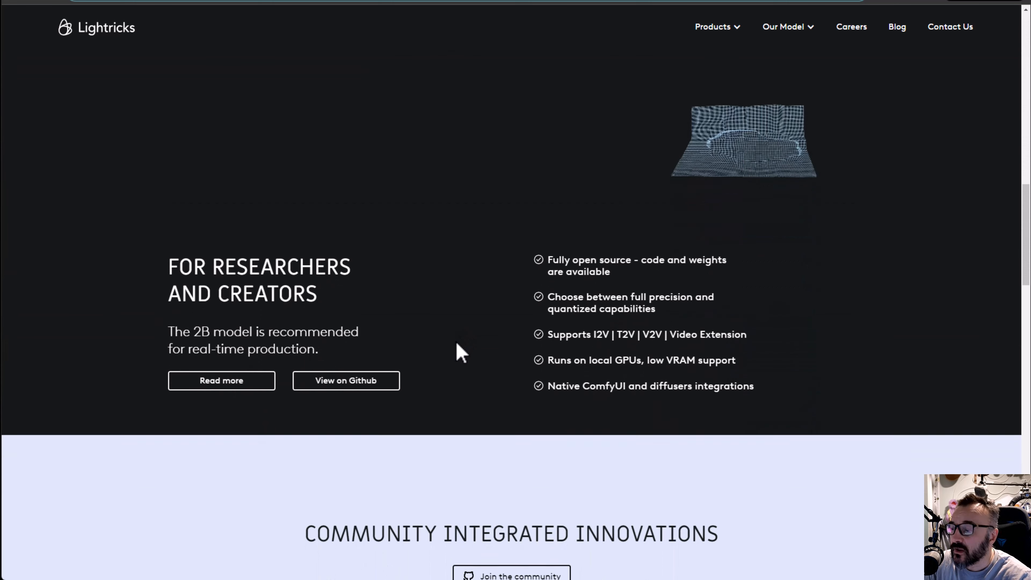
pyautogui.scroll(-4, 460, 351)
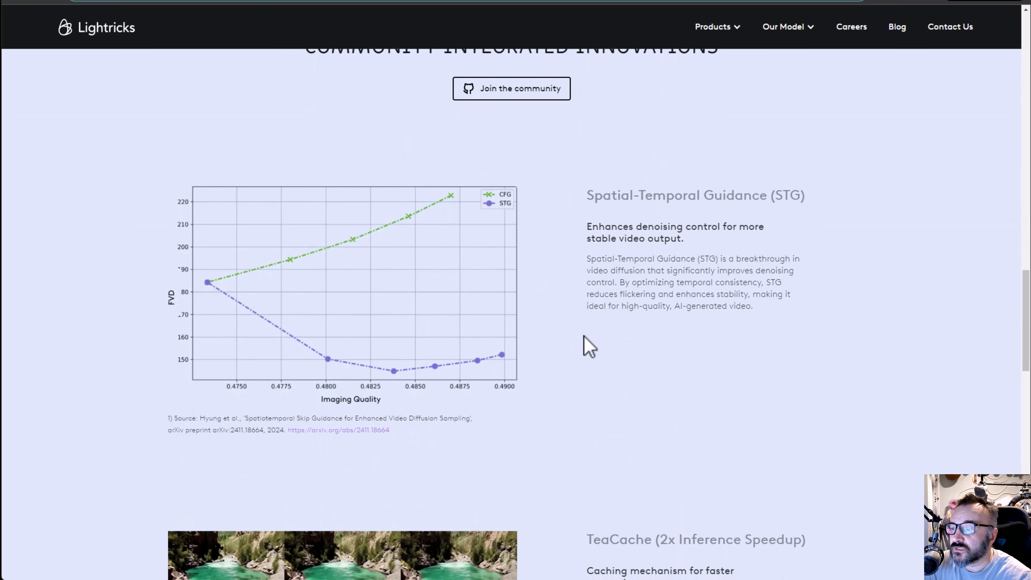
pyautogui.scroll(-4, 588, 346)
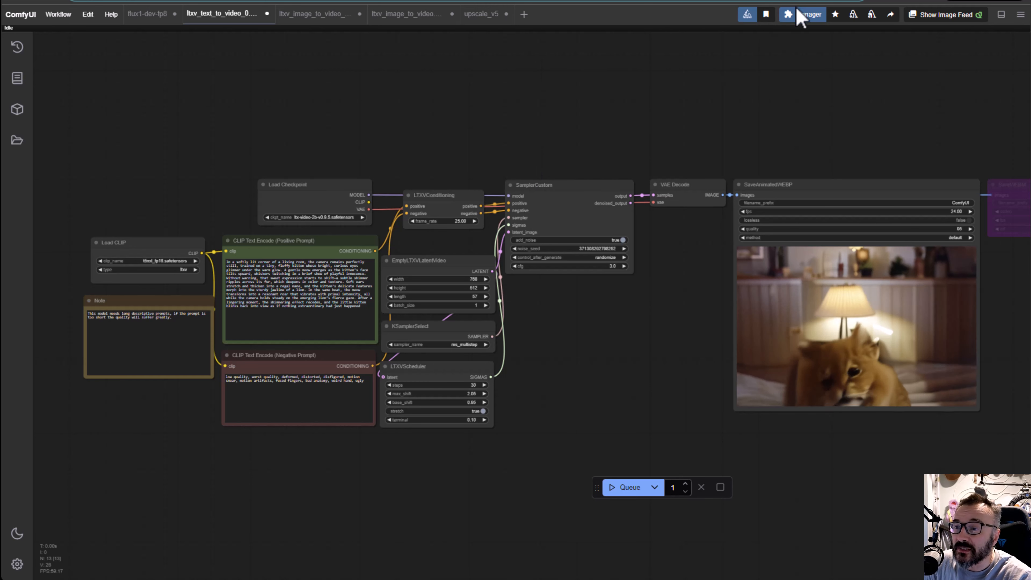
# - Switch to ComfyUI, view the ComfyUI Manager's install and update options, and close the manager
pyautogui.click(796, 17)
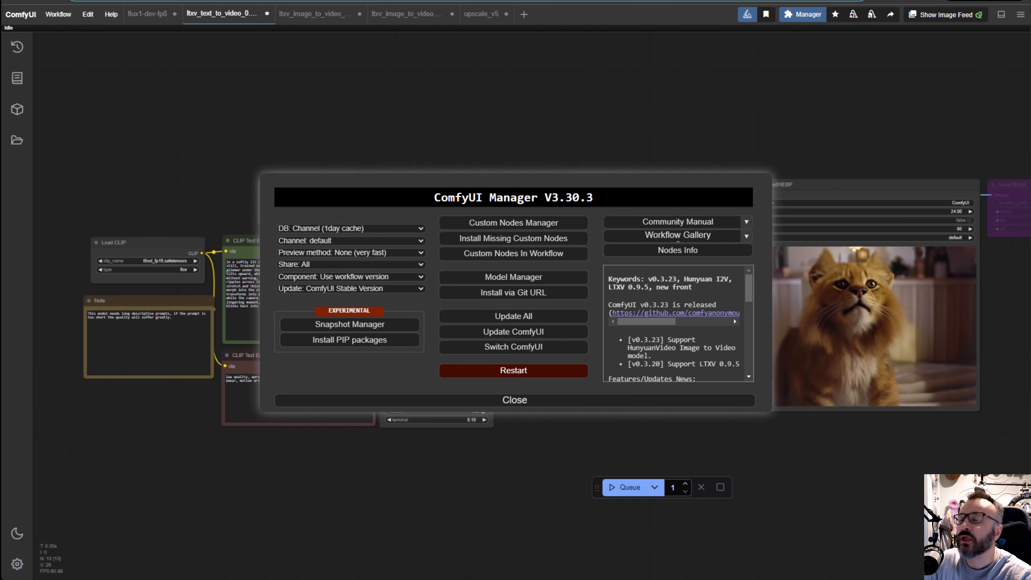
pyautogui.click(565, 399)
pyautogui.scroll(-2, 644, 408)
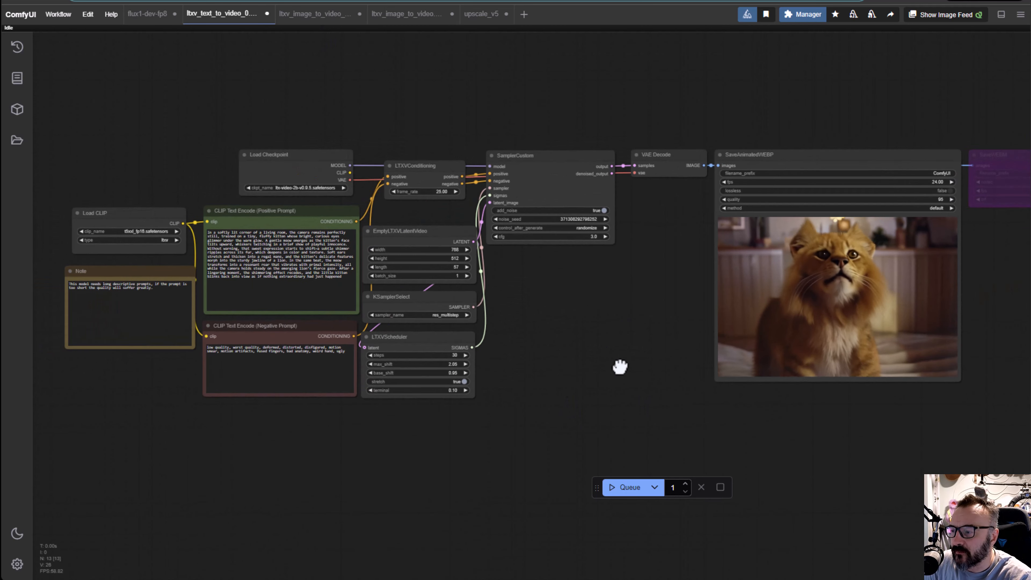
pyautogui.moveTo(621, 362); pyautogui.dragTo(558, 342)
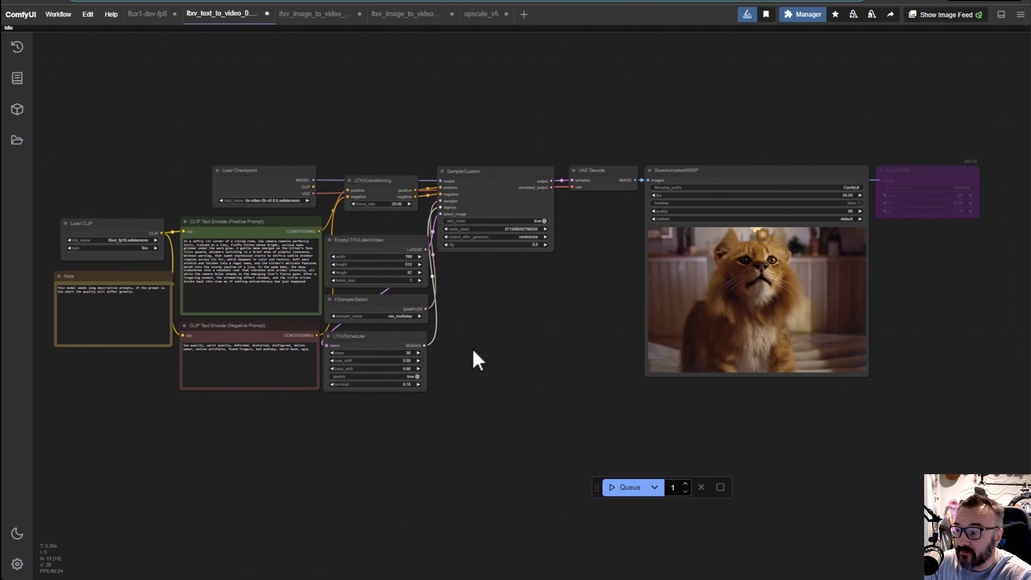
# - Examine the text-to-video workflow's Load CLIP node, the prompt-length note, and the positive and negative prompts
pyautogui.hscroll(-3, 454, 355)
pyautogui.scroll(6, 433, 352)
pyautogui.moveTo(247, 486); pyautogui.dragTo(344, 539)
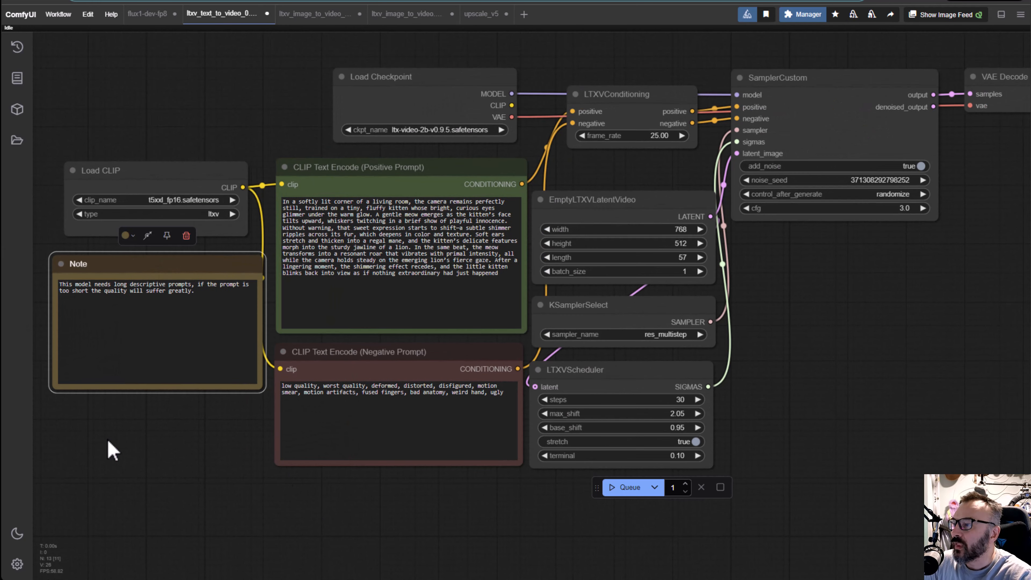
pyautogui.moveTo(908, 375); pyautogui.dragTo(851, 384)
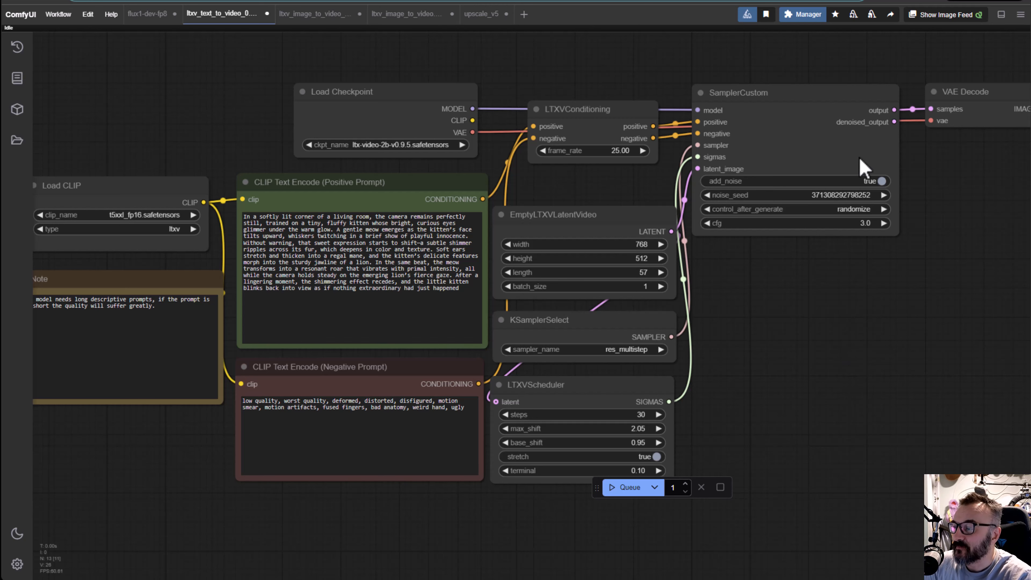
pyautogui.moveTo(168, 439); pyautogui.dragTo(243, 454)
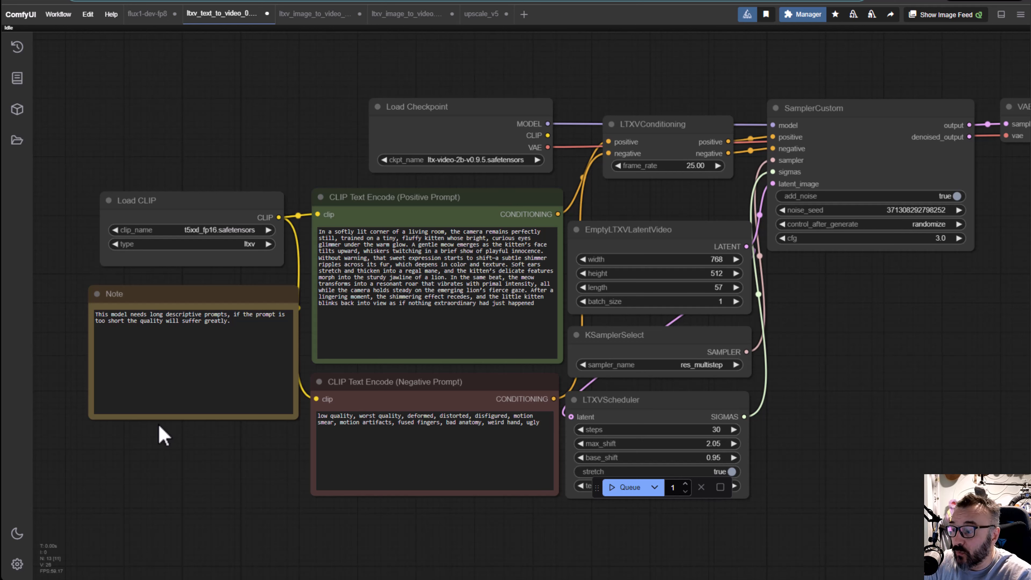
pyautogui.click(202, 205)
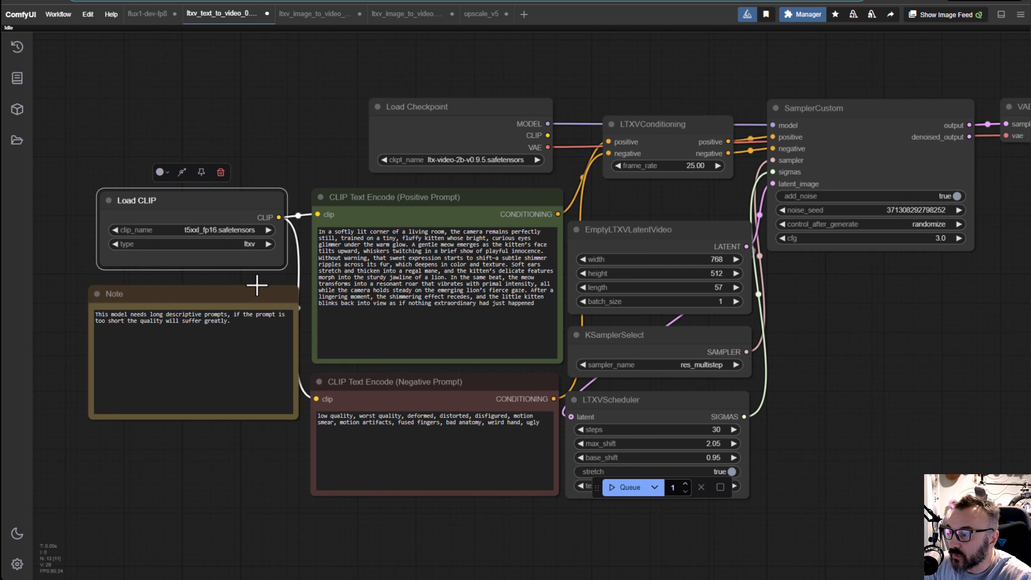
# - Shift the Load Checkpoint and LTXVConditioning nodes slightly to the left in the text-to-video workflow
pyautogui.moveTo(374, 118)
pyautogui.mouseDown()
pyautogui.moveTo(272, 122)
pyautogui.moveTo(371, 110)
pyautogui.moveTo(363, 116)
pyautogui.mouseUp()
pyautogui.moveTo(329, 156); pyautogui.dragTo(161, 145)
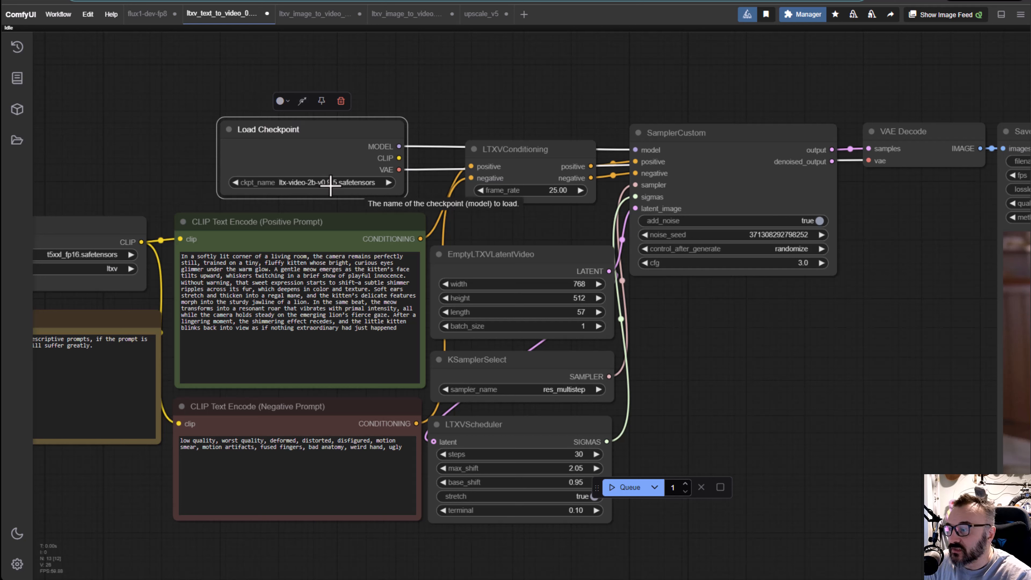
pyautogui.moveTo(543, 83); pyautogui.dragTo(472, 35)
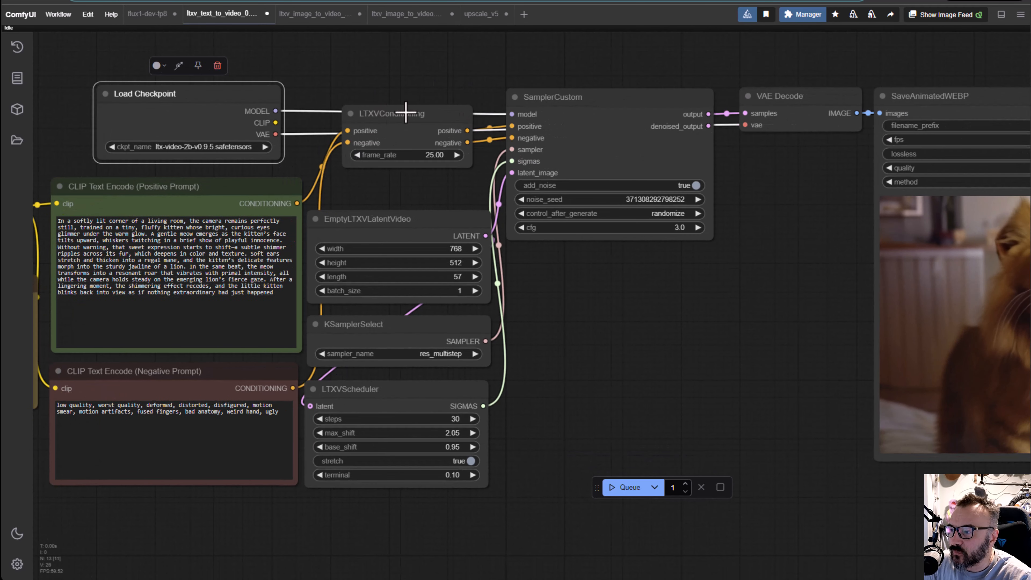
pyautogui.moveTo(404, 112); pyautogui.dragTo(393, 108)
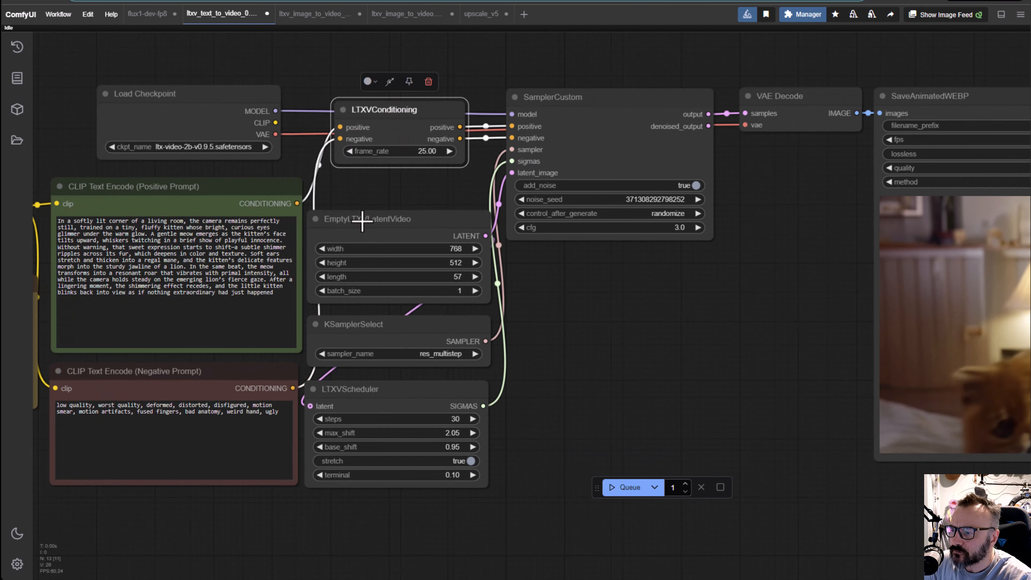
# - Select the EmptyLTXVLatentVideo node and examine its size settings, the sampler and scheduler nodes, and the SaveAnimatedWEBP output
pyautogui.click(426, 230)
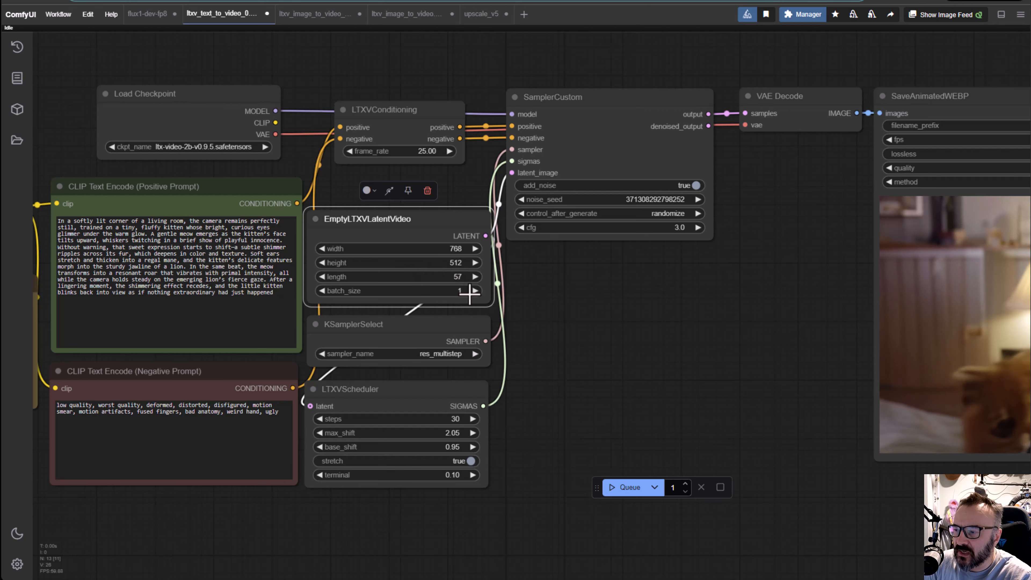
pyautogui.moveTo(635, 300); pyautogui.dragTo(499, 314)
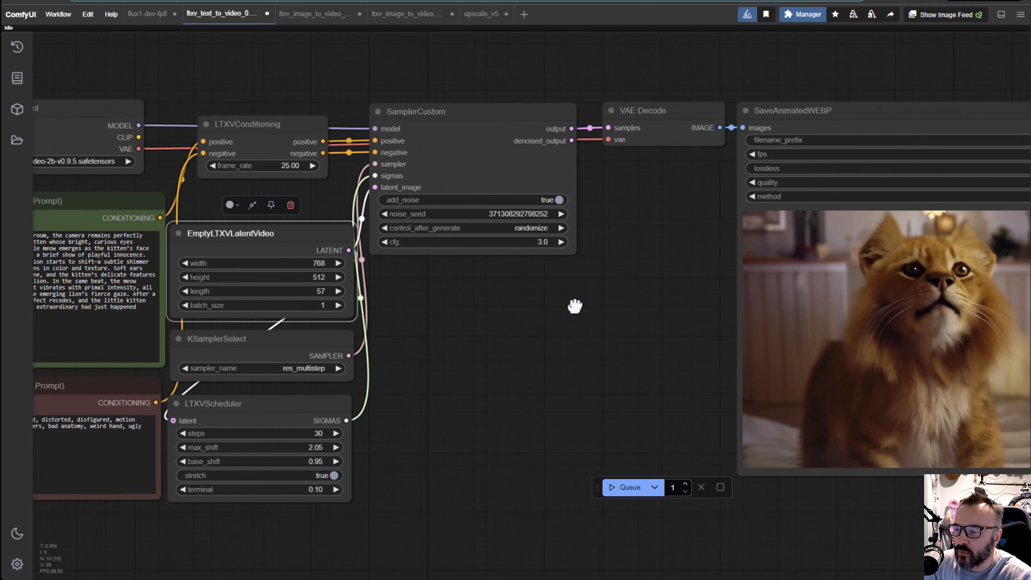
pyautogui.moveTo(571, 301); pyautogui.dragTo(385, 311)
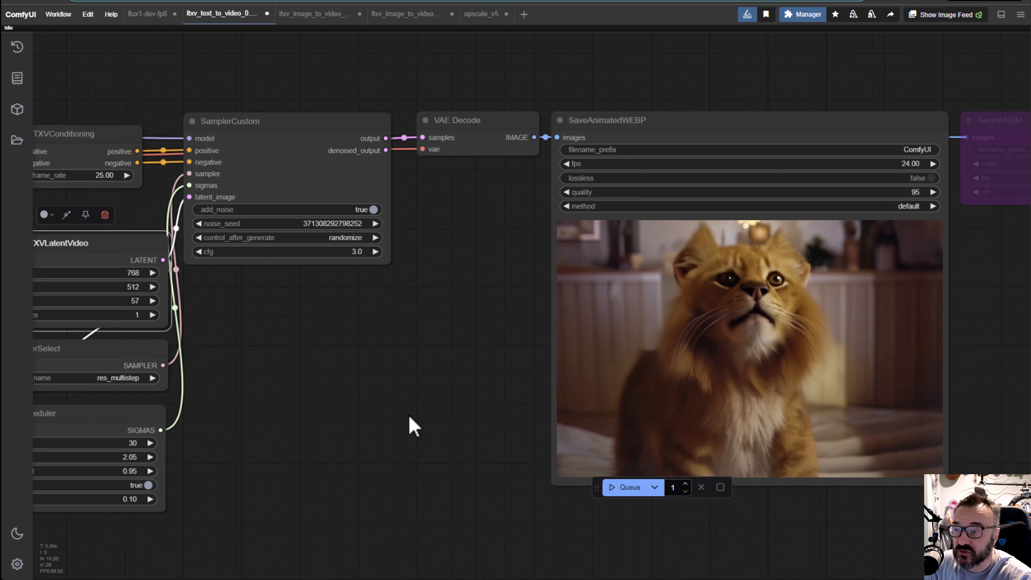
pyautogui.moveTo(306, 428); pyautogui.dragTo(375, 353)
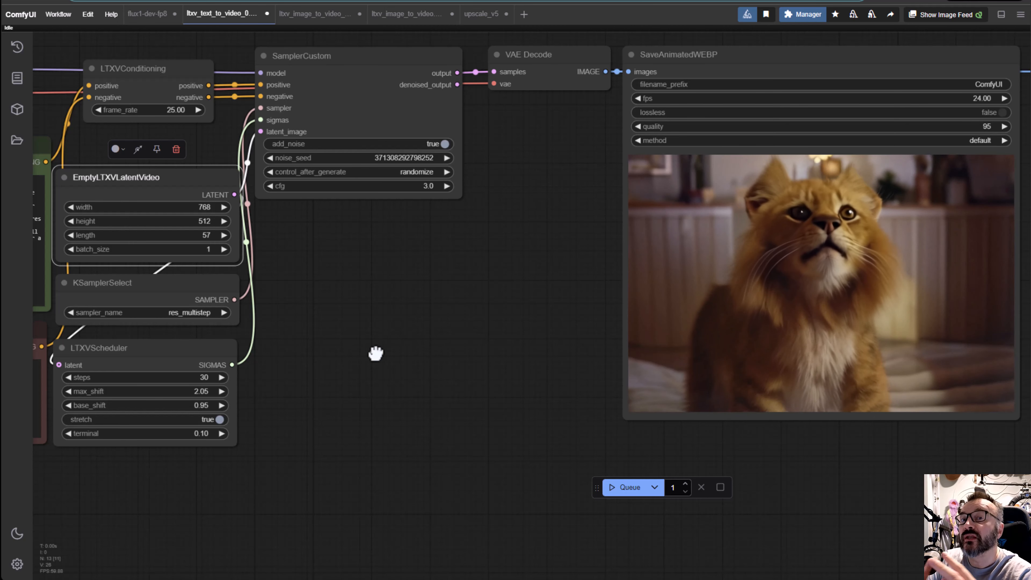
pyautogui.moveTo(373, 368); pyautogui.dragTo(472, 358)
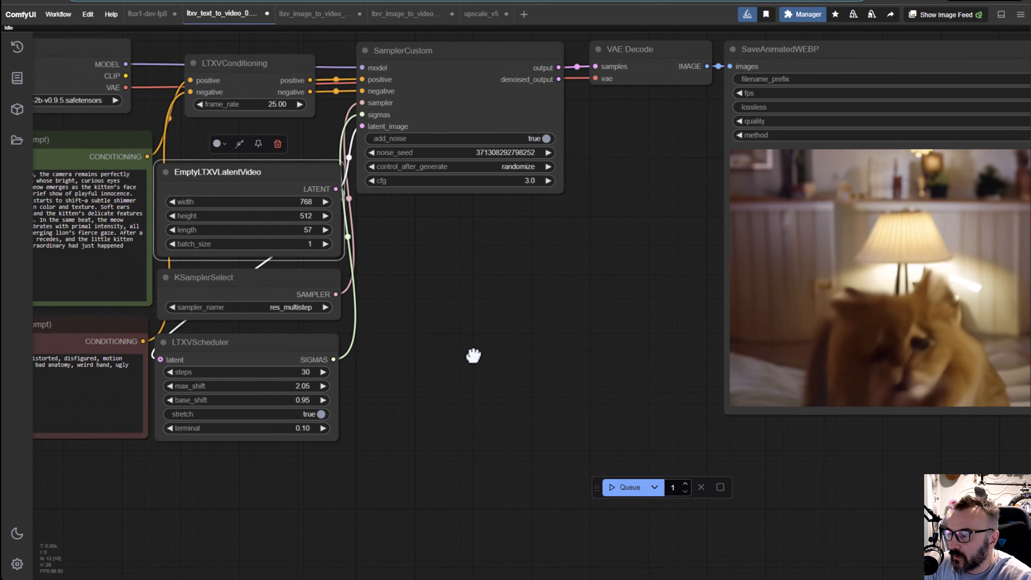
pyautogui.moveTo(483, 278); pyautogui.dragTo(370, 344)
pyautogui.moveTo(440, 380); pyautogui.dragTo(566, 334)
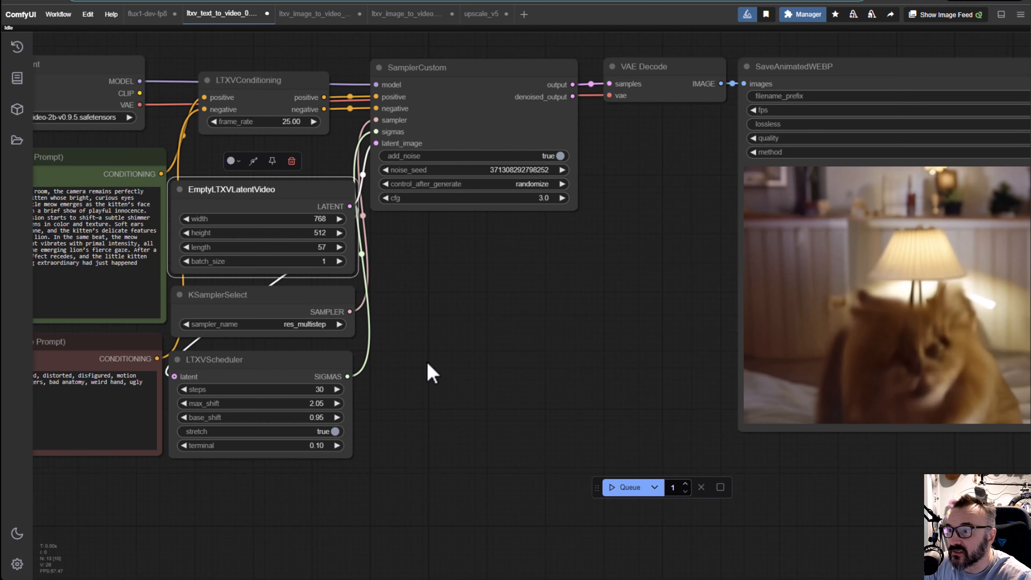
pyautogui.moveTo(525, 334); pyautogui.dragTo(156, 383)
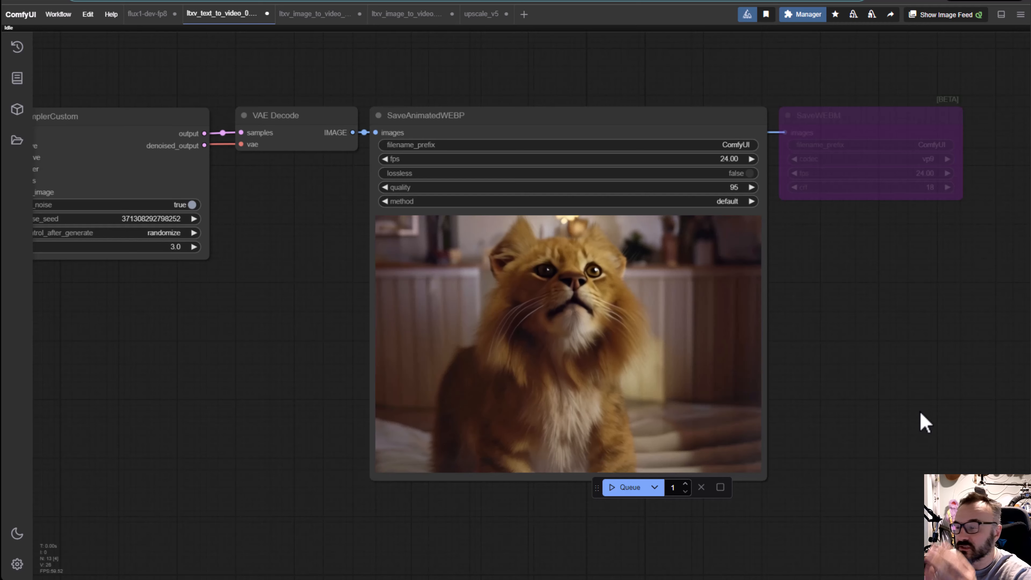
pyautogui.moveTo(252, 353); pyautogui.dragTo(304, 351)
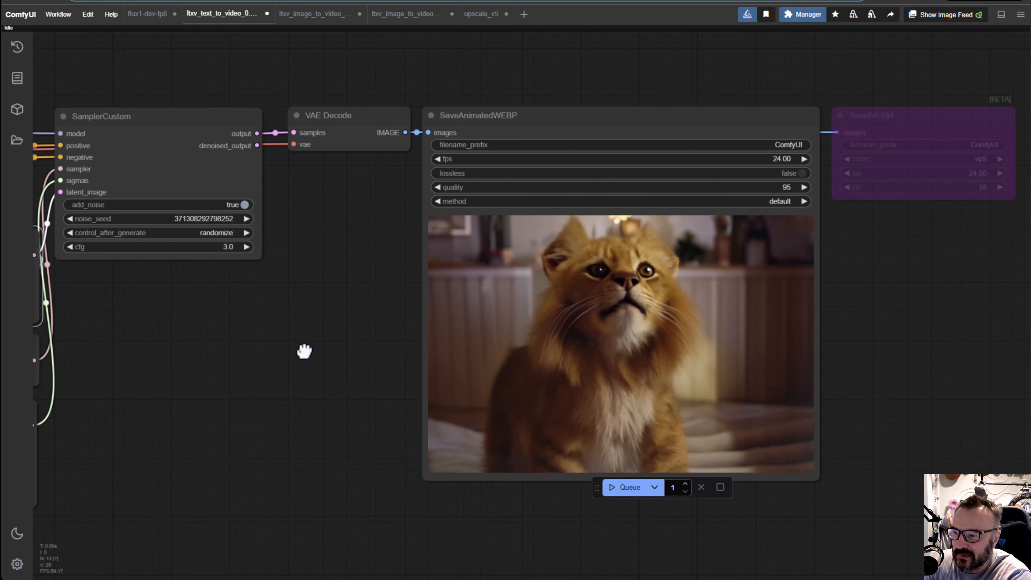
# - Queue the text-to-video workflow and view the newly generated kitten animation in the SaveAnimatedWEBP node
pyautogui.moveTo(217, 363); pyautogui.dragTo(522, 313)
pyautogui.scroll(-2, 418, 367)
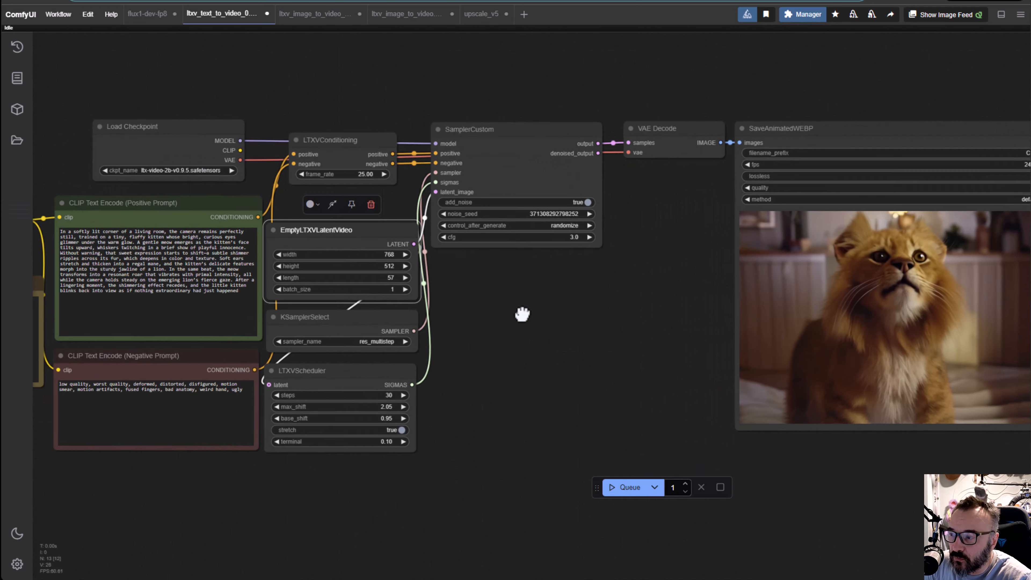
pyautogui.scroll(-1, 527, 325)
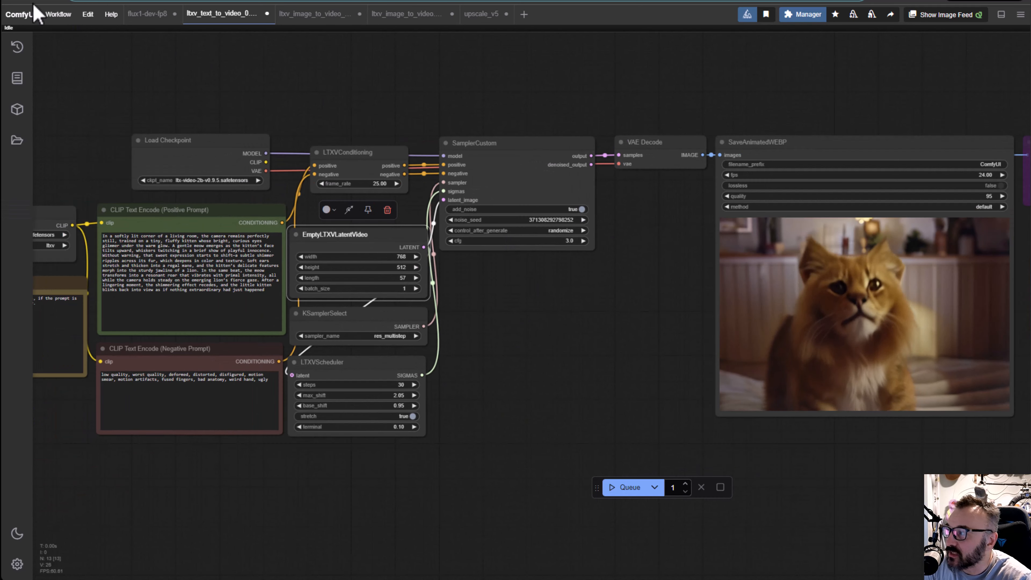
pyautogui.hotkey('ctrl', 'Return')
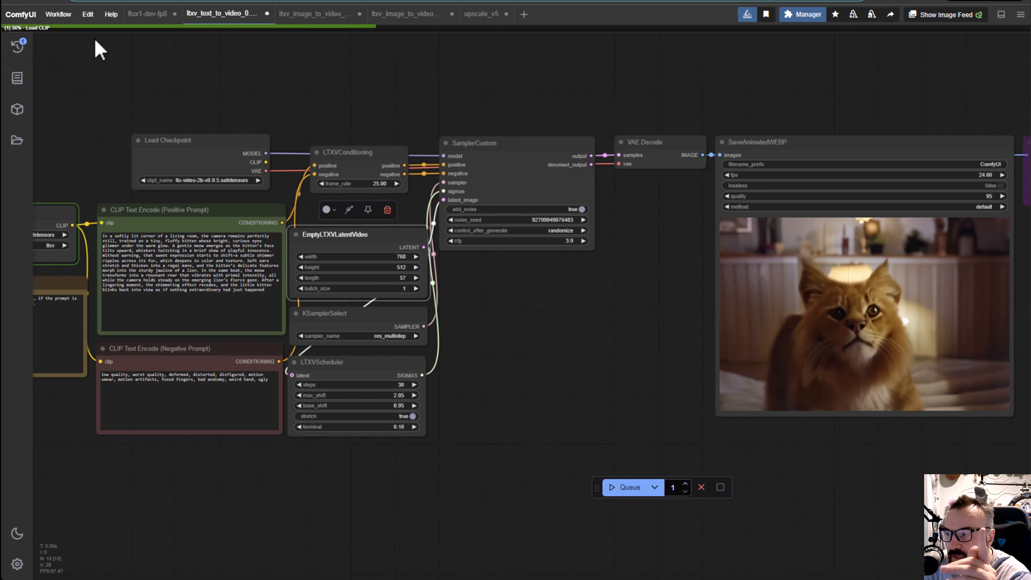
pyautogui.moveTo(176, 97); pyautogui.dragTo(216, 121)
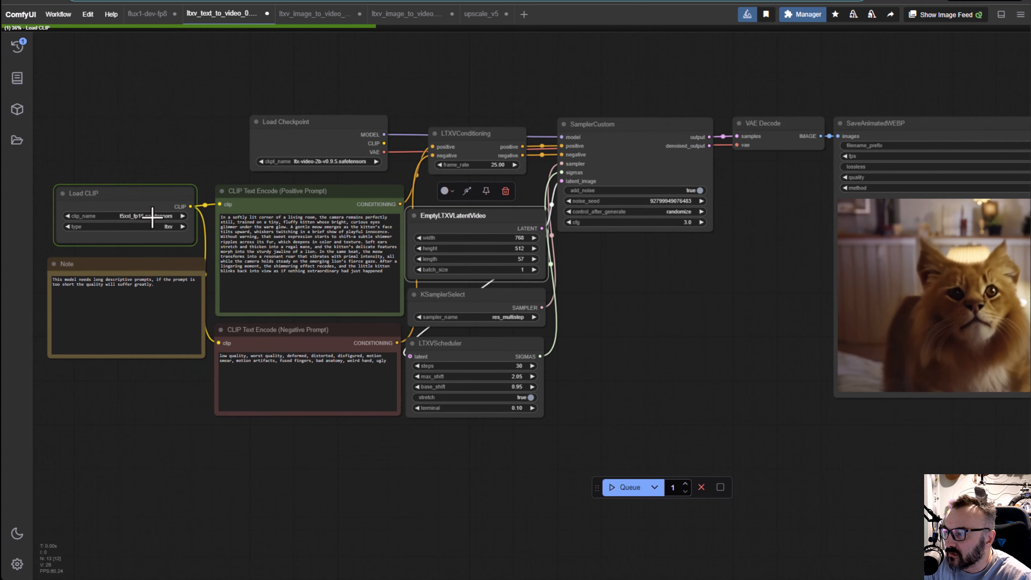
pyautogui.moveTo(516, 82); pyautogui.dragTo(435, 77)
pyautogui.moveTo(510, 316); pyautogui.dragTo(346, 391)
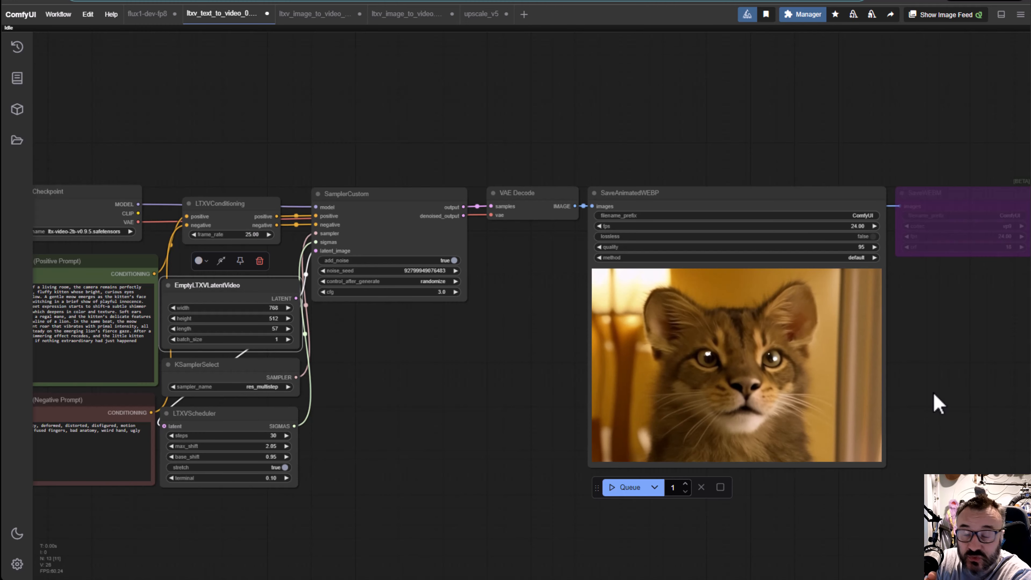
pyautogui.moveTo(336, 113); pyautogui.dragTo(504, 117)
pyautogui.scroll(-2, 414, 126)
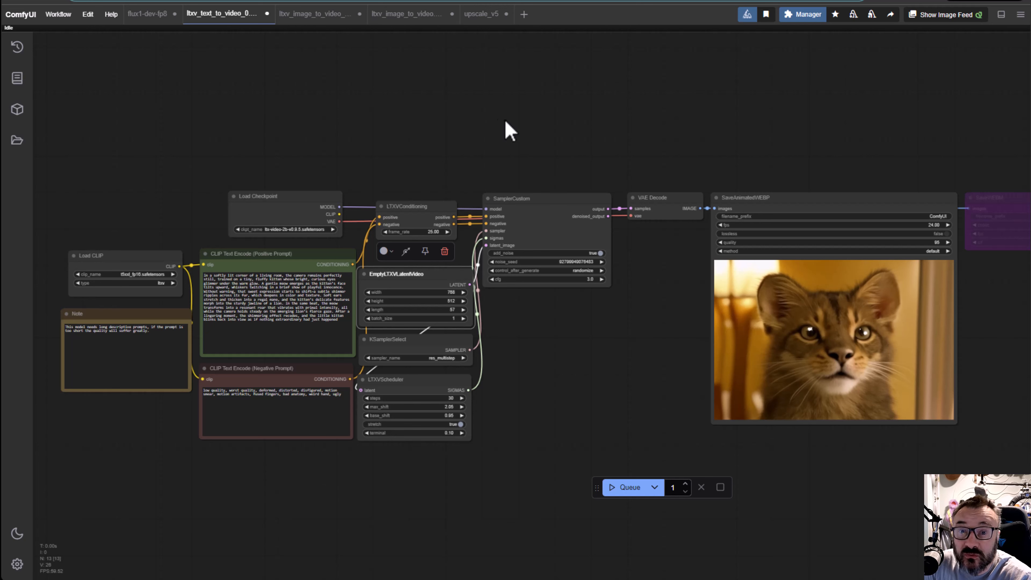
# - Open the first ltxv_image_to_video workflow and view the robot source image in its Load Image node
pyautogui.click(288, 16)
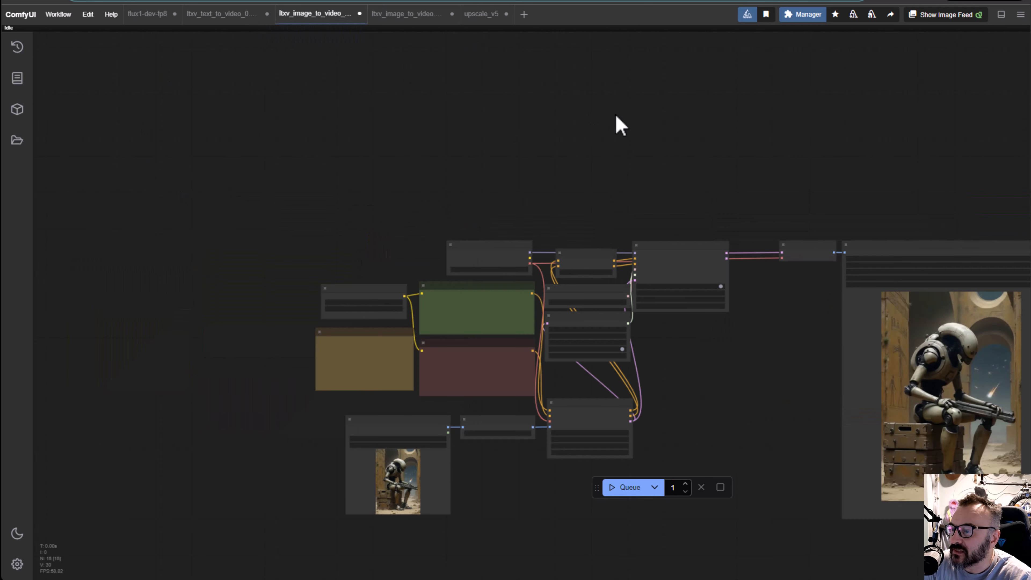
pyautogui.moveTo(619, 126); pyautogui.dragTo(524, 68)
pyautogui.scroll(2, 262, 481)
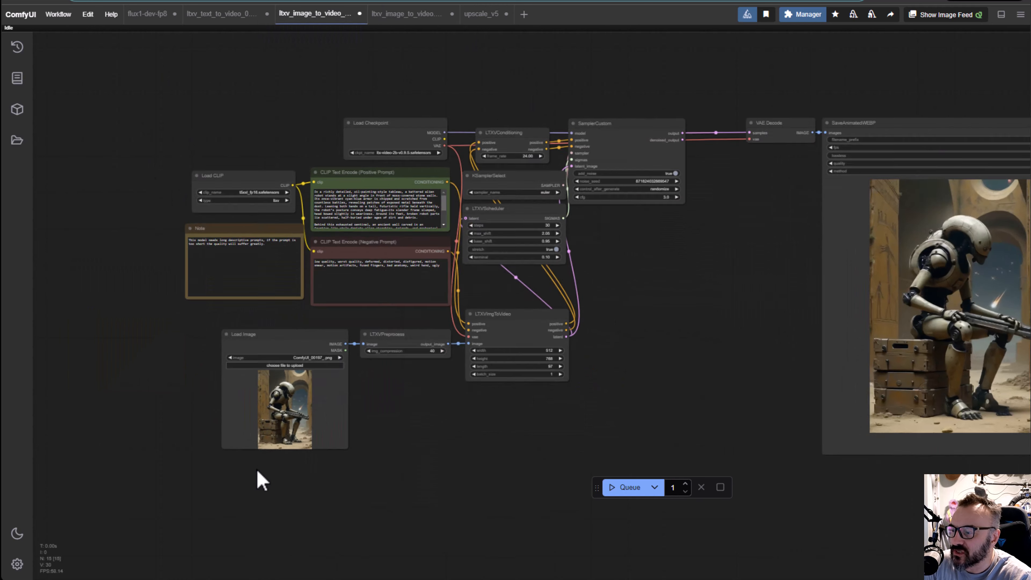
pyautogui.scroll(3, 256, 469)
pyautogui.scroll(2, 410, 289)
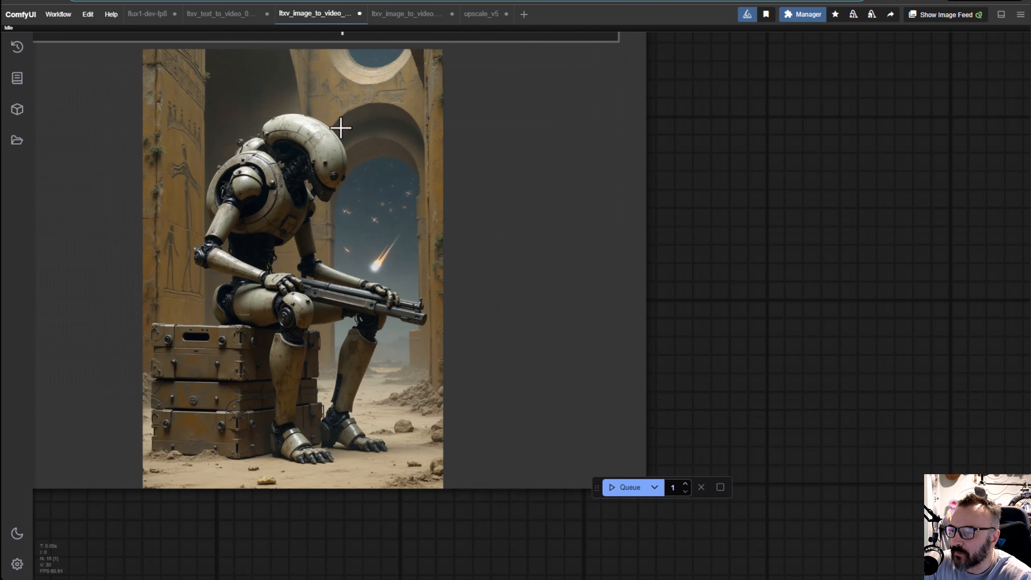
# - Examine the image-to-video workflow's Load Image and LTXVPreprocess nodes, its prompts, and the LTXVImgToVideo settings
pyautogui.scroll(-6, 540, 254)
pyautogui.moveTo(737, 242); pyautogui.dragTo(714, 288)
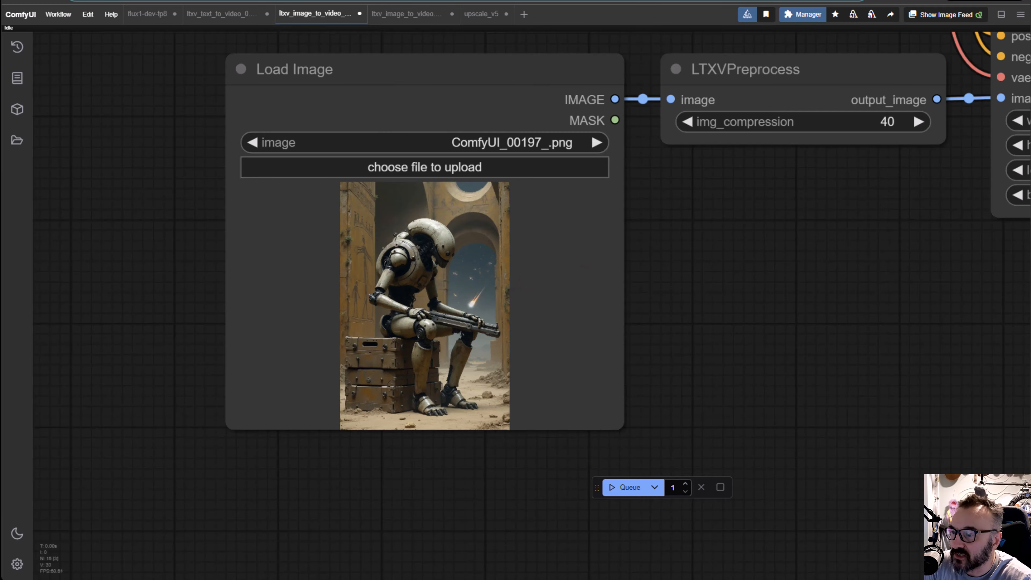
pyautogui.moveTo(776, 201); pyautogui.dragTo(757, 259)
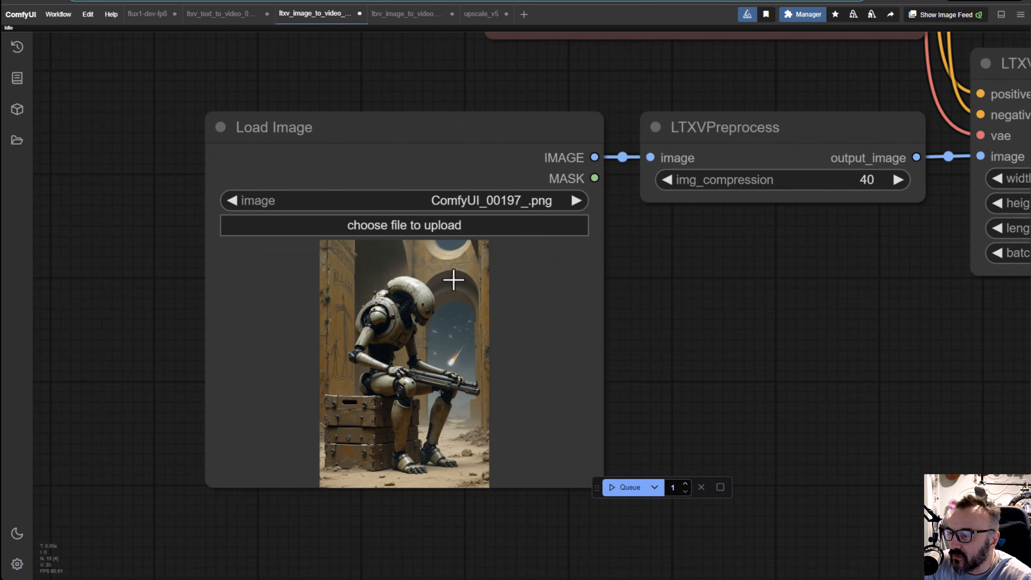
pyautogui.moveTo(672, 297); pyautogui.dragTo(651, 553)
pyautogui.scroll(3, 509, 317)
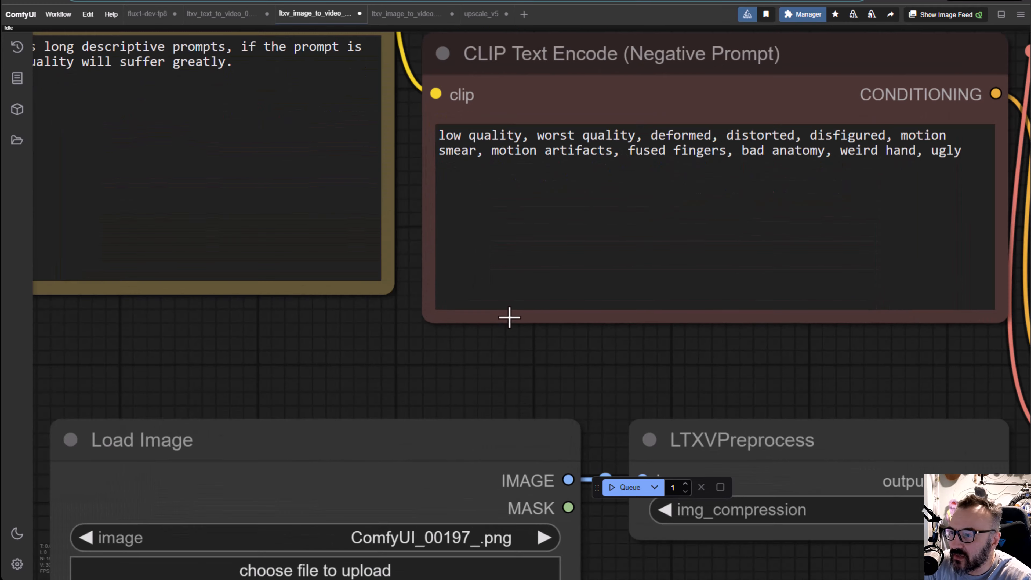
pyautogui.scroll(-8, 509, 317)
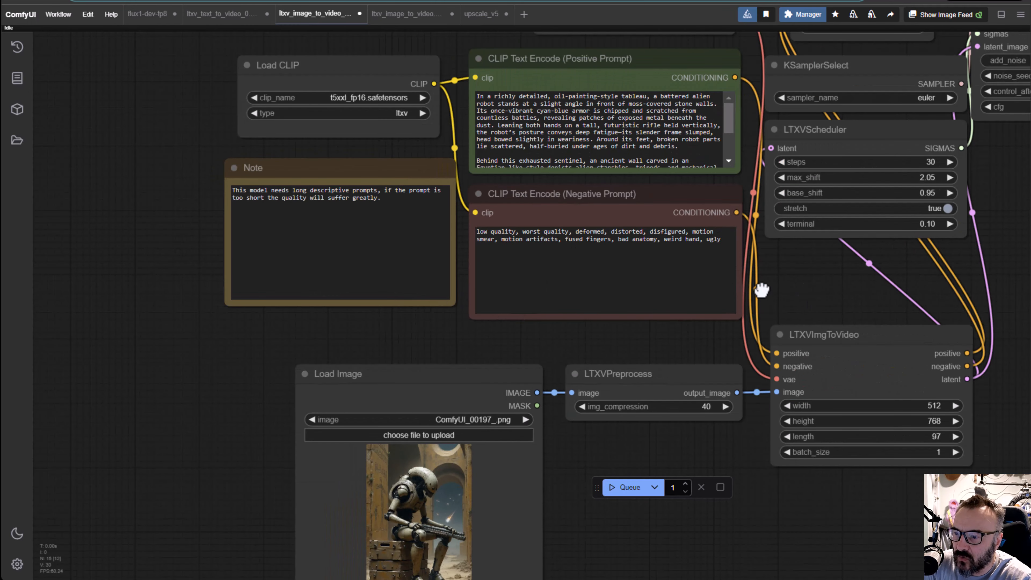
# - Examine the robot workflow's sampler, scheduler and LTXVPreprocess nodes, and view the robot animation in its SaveAnimatedWEBP node
pyautogui.moveTo(756, 287); pyautogui.dragTo(518, 458)
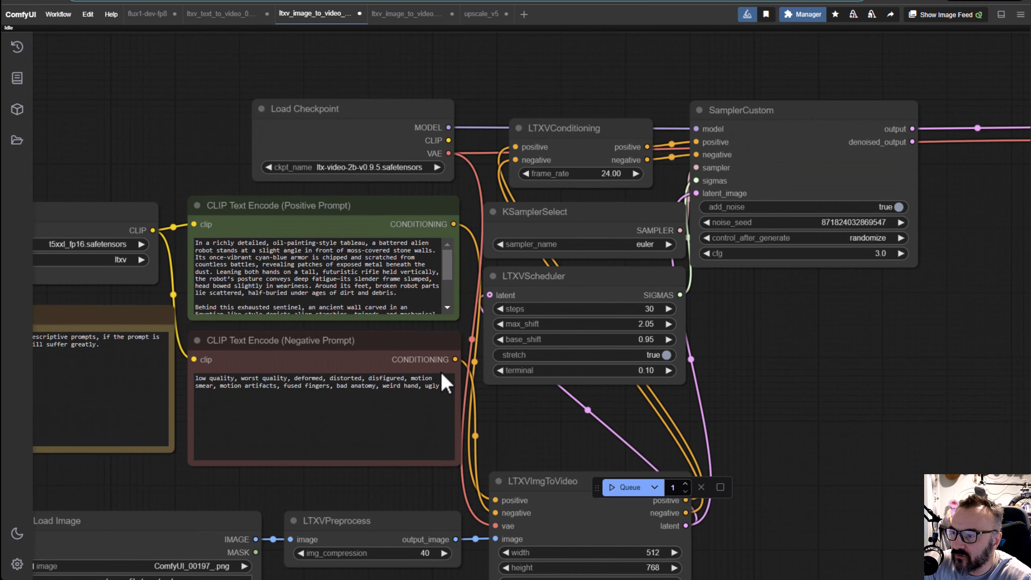
pyautogui.moveTo(826, 410); pyautogui.dragTo(877, 72)
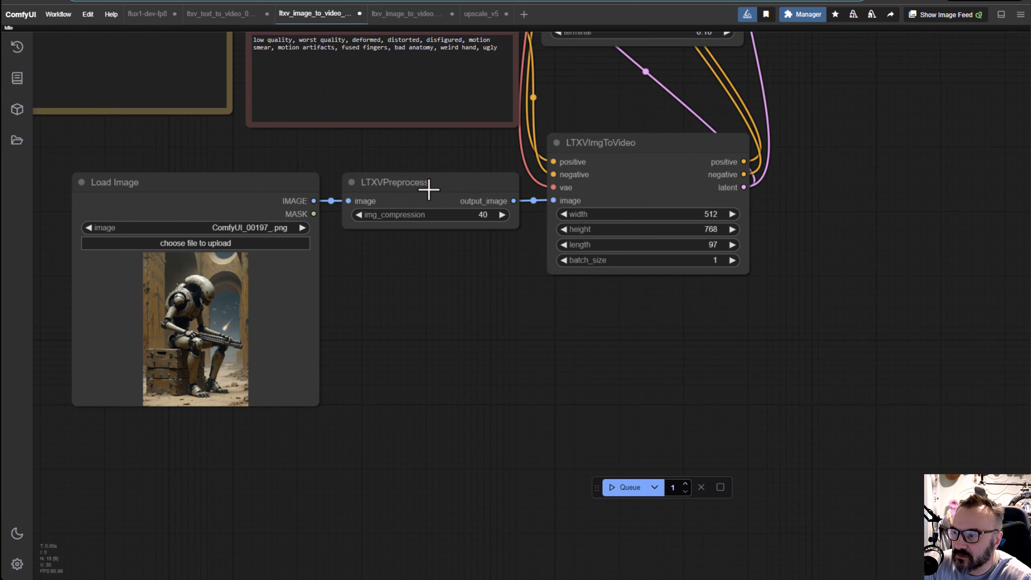
pyautogui.moveTo(889, 233); pyautogui.dragTo(644, 357)
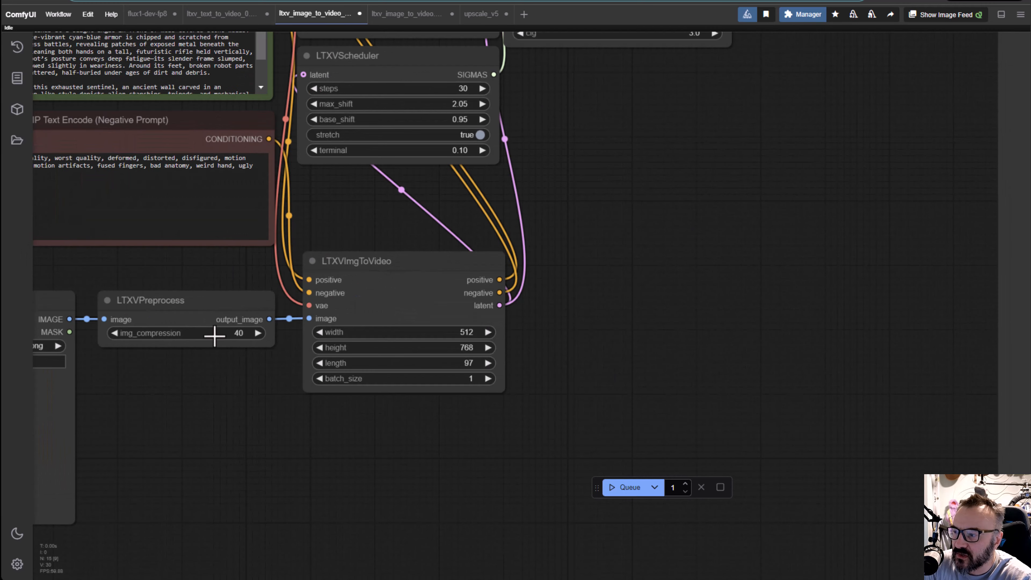
pyautogui.moveTo(580, 200); pyautogui.dragTo(425, 430)
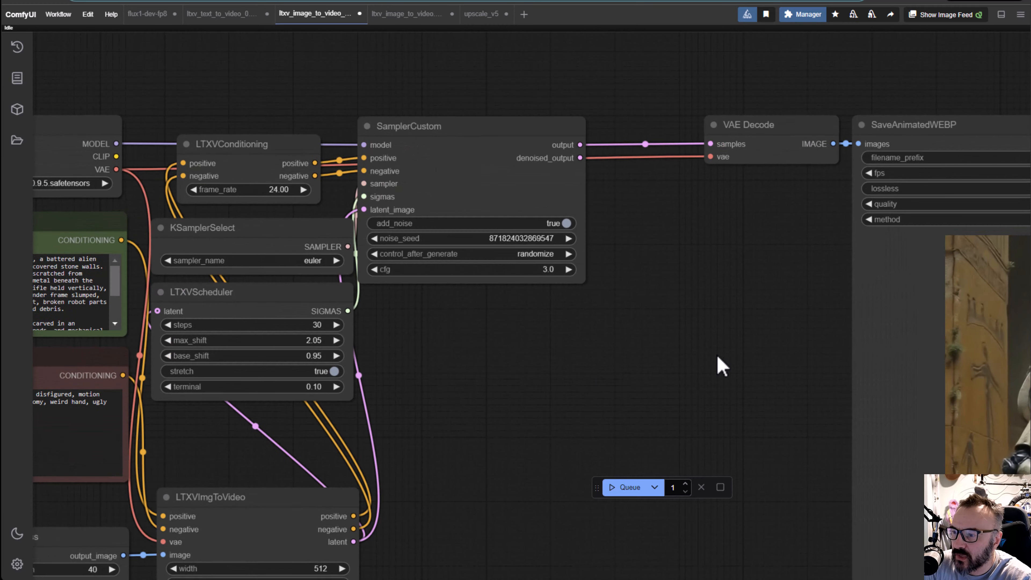
pyautogui.moveTo(716, 356); pyautogui.dragTo(270, 221)
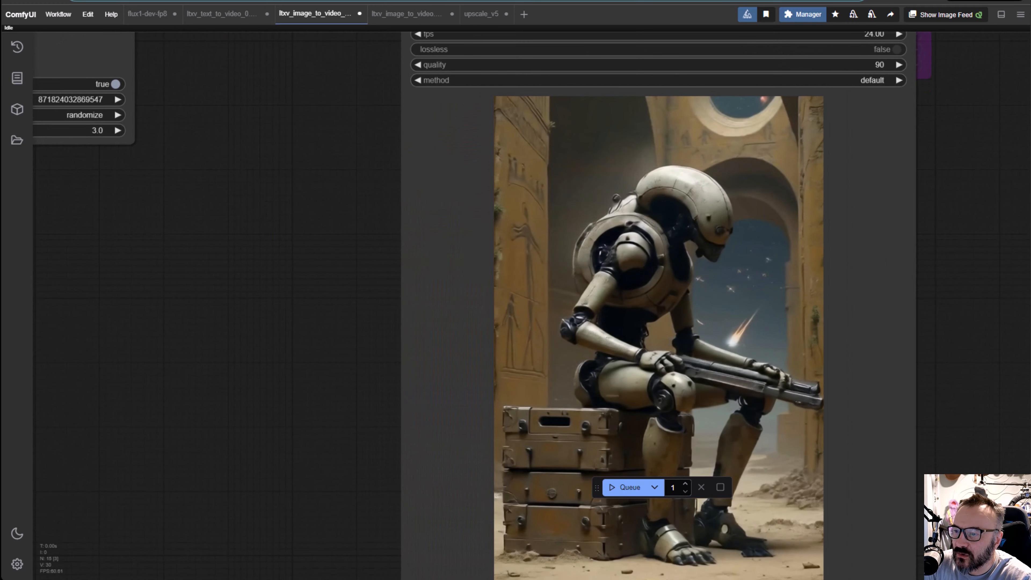
pyautogui.moveTo(1003, 363); pyautogui.dragTo(1005, 349)
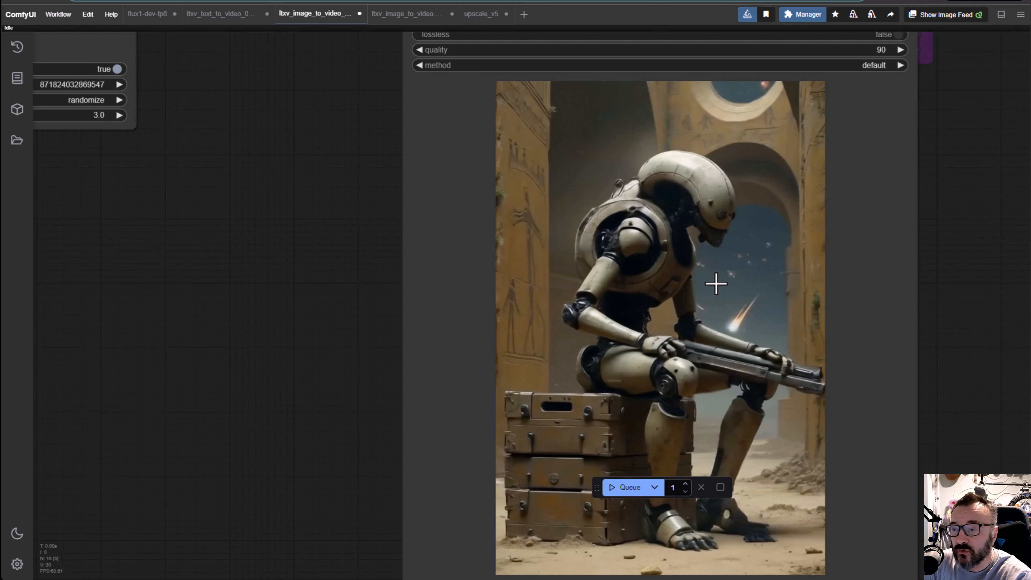
# - Open the second ltxv_image_to_video workflow and examine its two Cinderella1922 Load Image nodes and the prompts
pyautogui.click(383, 20)
pyautogui.moveTo(191, 260); pyautogui.dragTo(355, 0)
pyautogui.scroll(6, 427, 241)
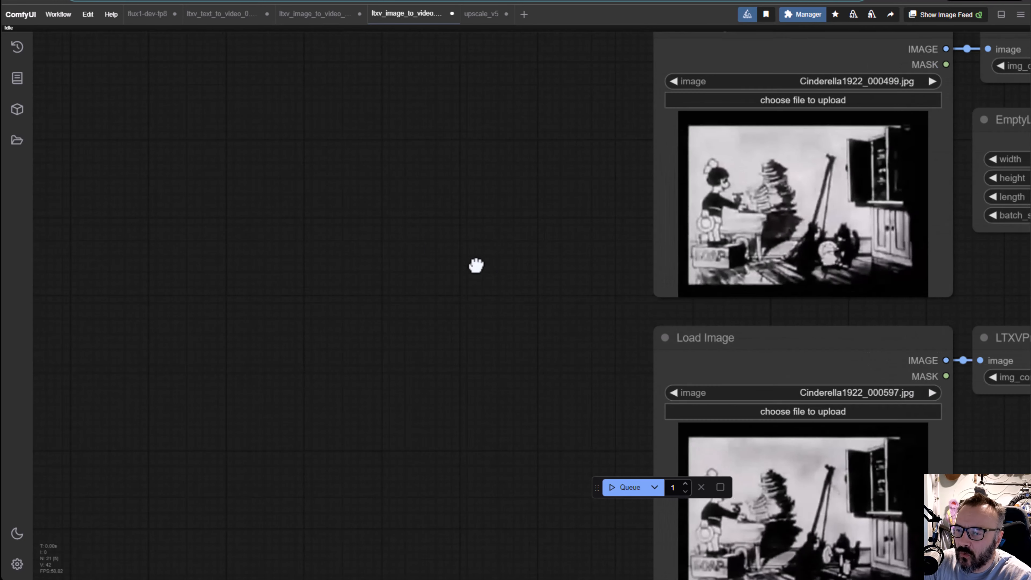
pyautogui.moveTo(476, 264); pyautogui.dragTo(160, 215)
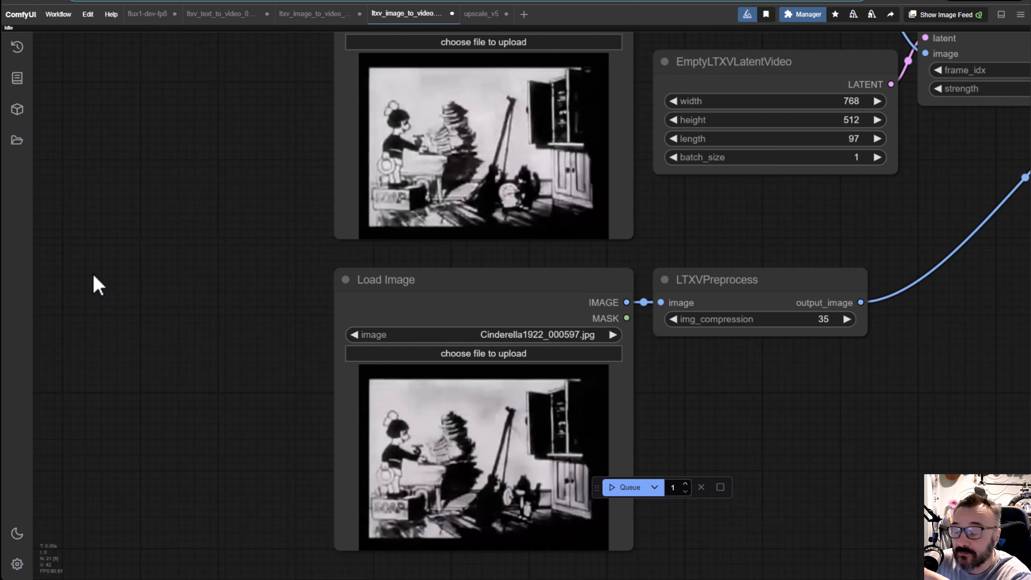
pyautogui.scroll(-5, 149, 341)
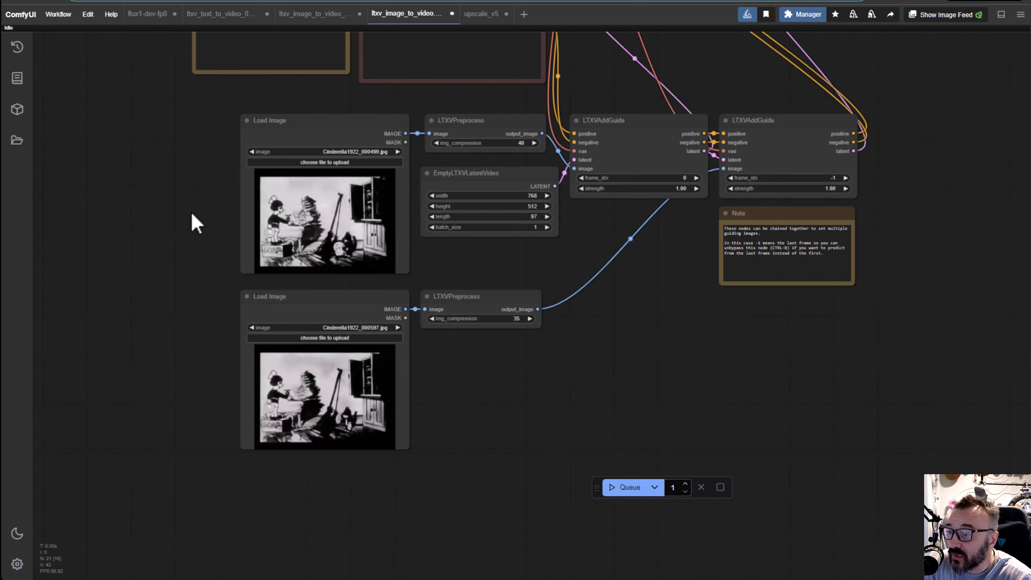
pyautogui.scroll(3, 191, 224)
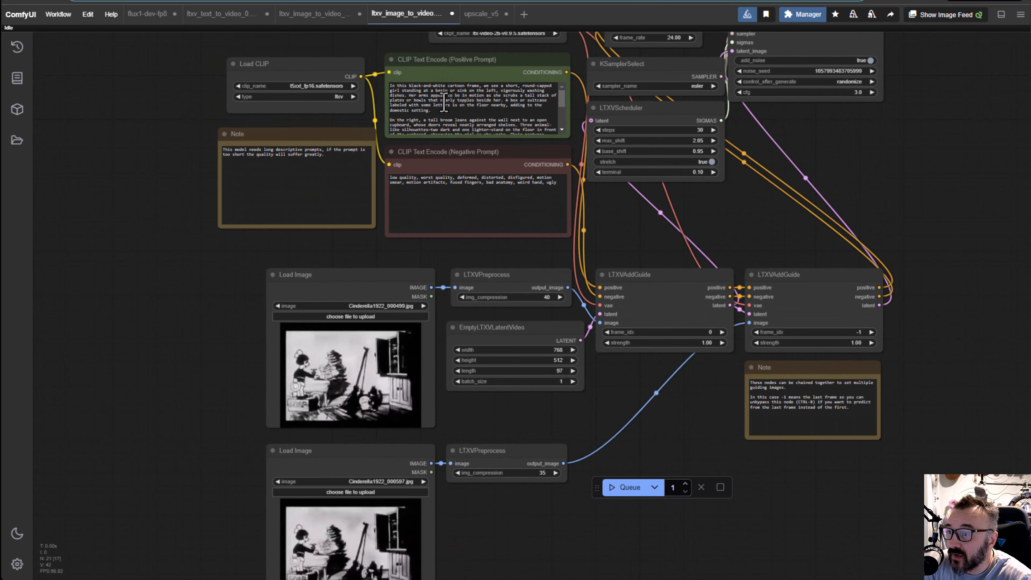
# - Examine the EmptyLTXVLatentVideo size settings, the two chained LTXVAddGuide nodes, and the note on guiding images
pyautogui.moveTo(865, 179); pyautogui.dragTo(672, 131)
pyautogui.scroll(7, 283, 412)
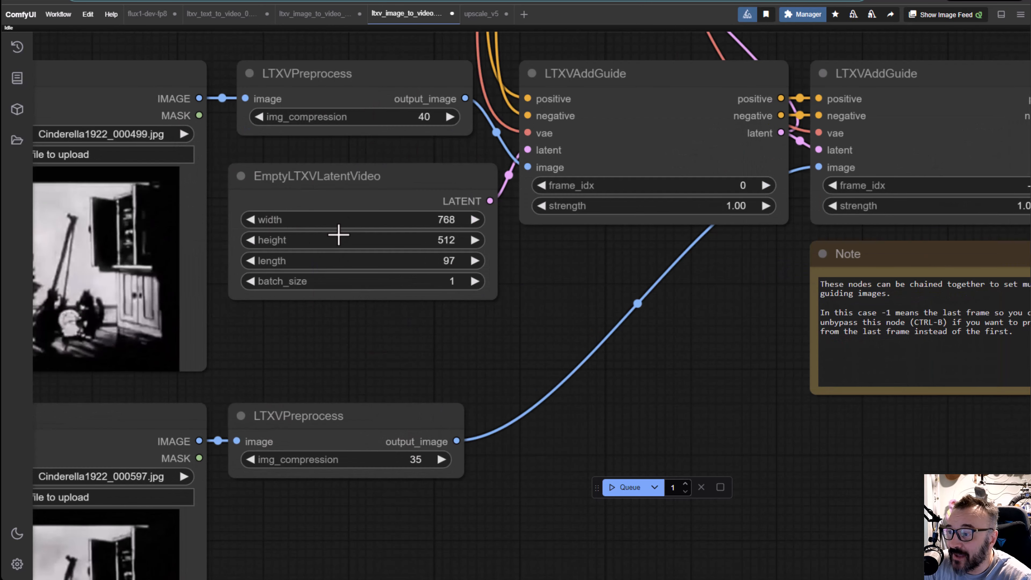
pyautogui.moveTo(590, 271); pyautogui.dragTo(330, 298)
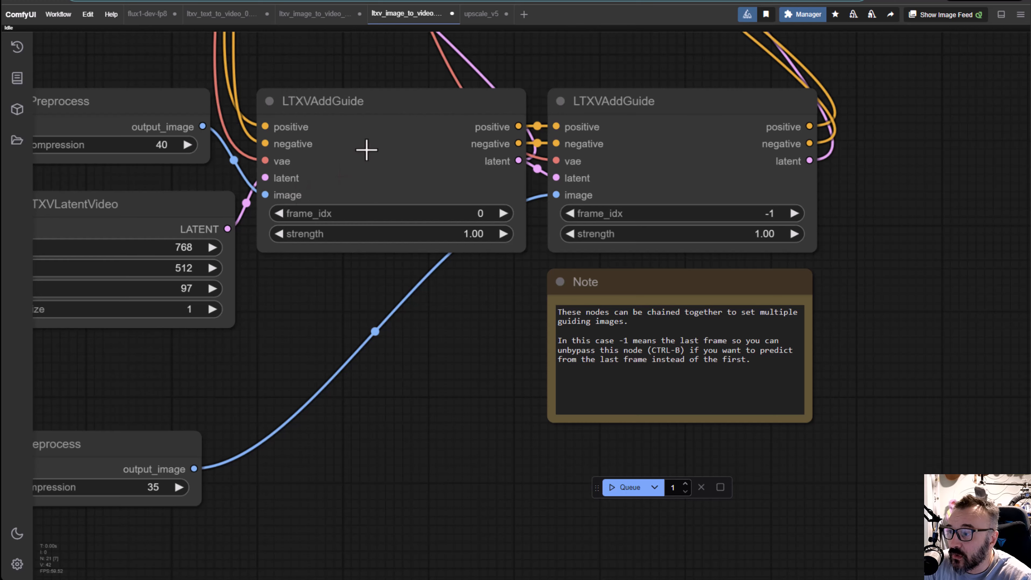
pyautogui.moveTo(908, 208); pyautogui.dragTo(750, 373)
pyautogui.scroll(-5, 743, 195)
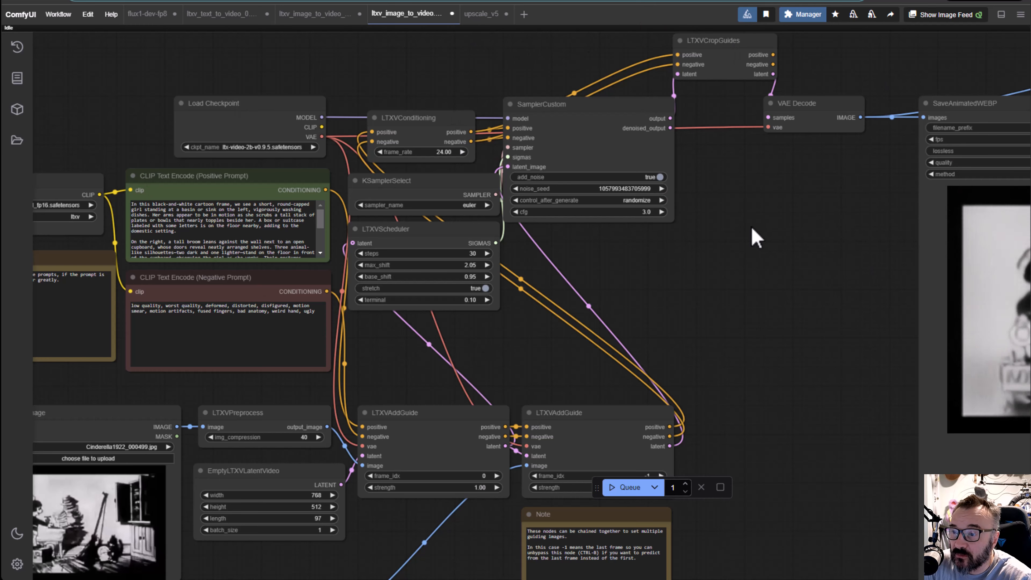
# - View the black-and-white cartoon animation in the SaveAnimatedWEBP node and compare it with the rest of the guided workflow
pyautogui.moveTo(755, 232); pyautogui.dragTo(269, 209)
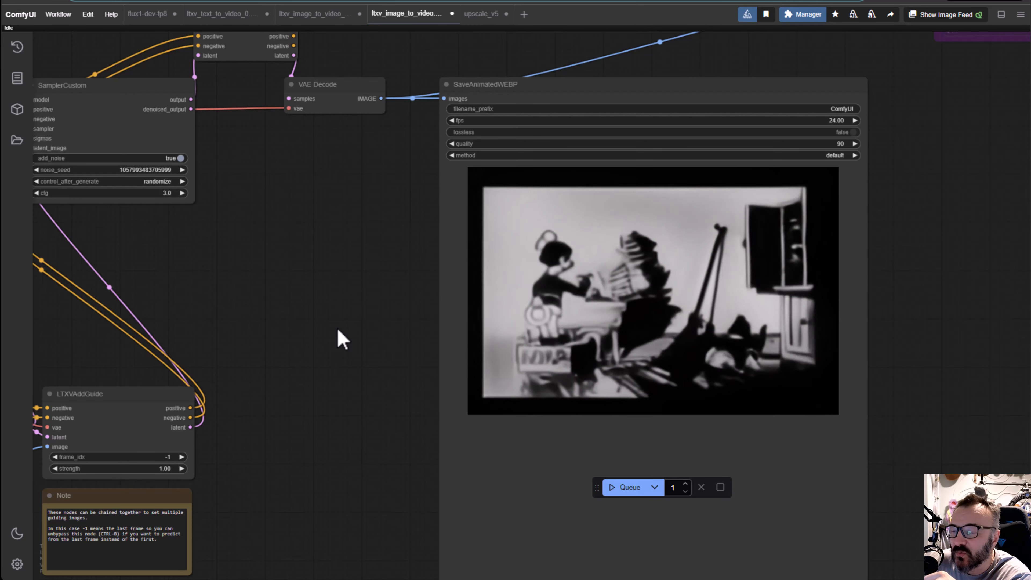
pyautogui.scroll(-2, 309, 221)
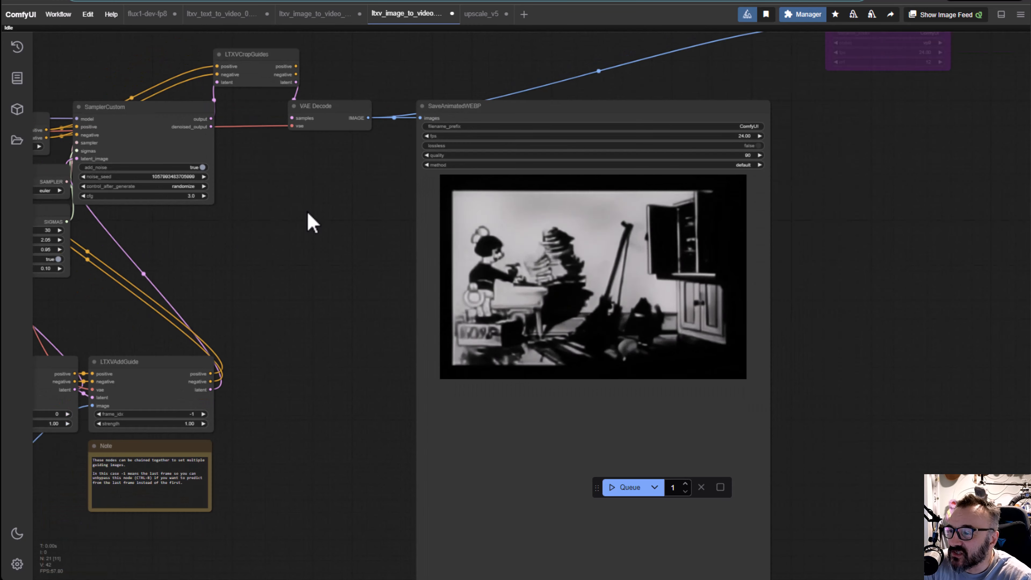
pyautogui.moveTo(308, 221); pyautogui.dragTo(687, 193)
pyautogui.moveTo(667, 290); pyautogui.dragTo(844, 173)
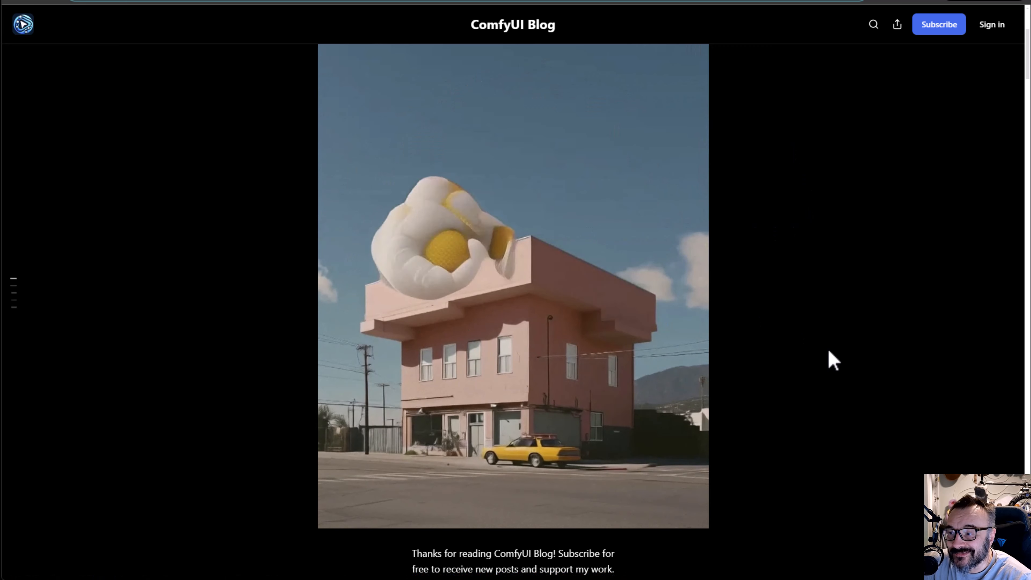
# - Switch to the ComfyUI Blog post on LTX-Video 0.9.5 and read its highlights, download instructions, and example workflows
pyautogui.scroll(-10, 828, 357)
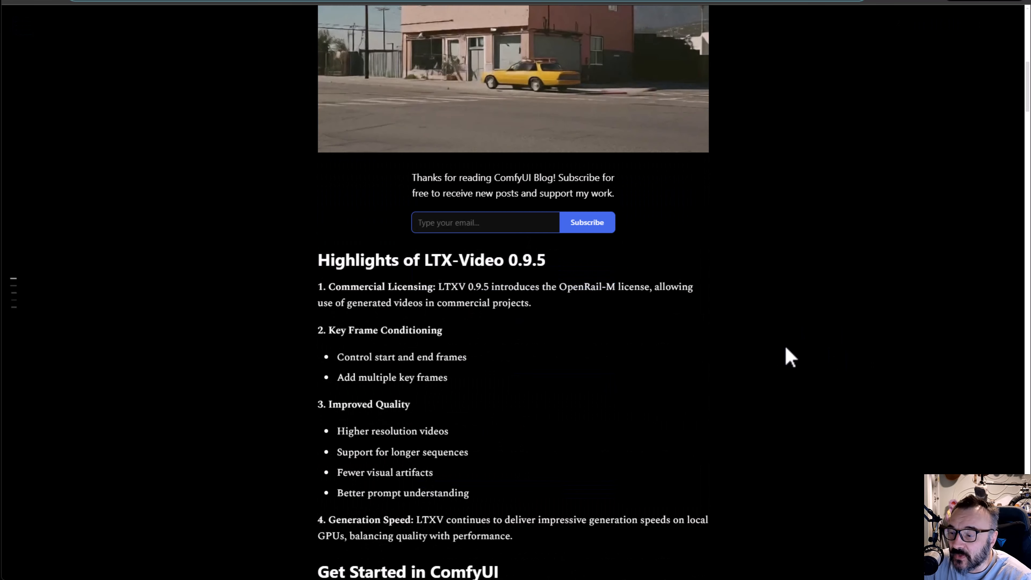
pyautogui.scroll(-11, 789, 357)
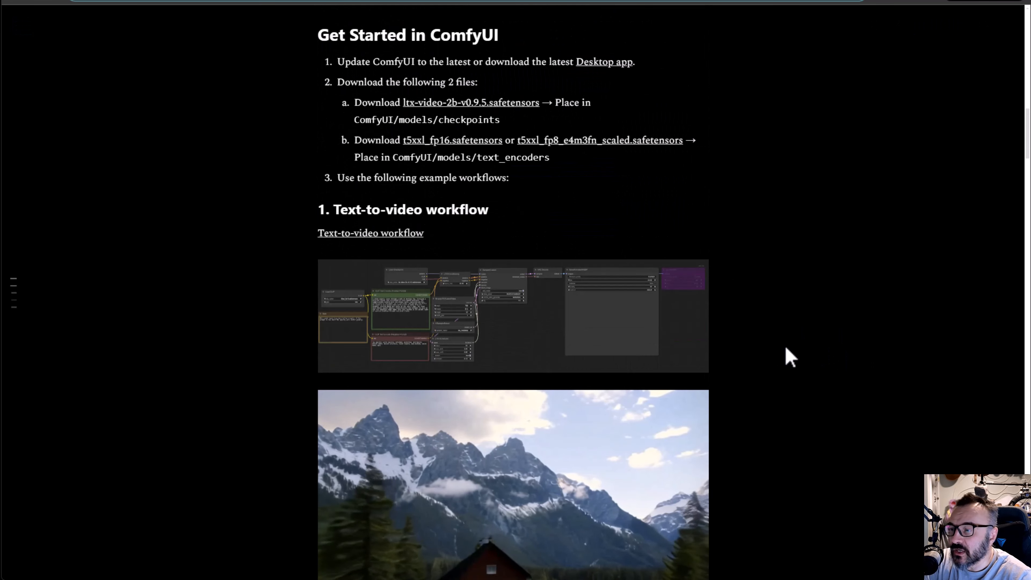
pyautogui.scroll(-20, 763, 368)
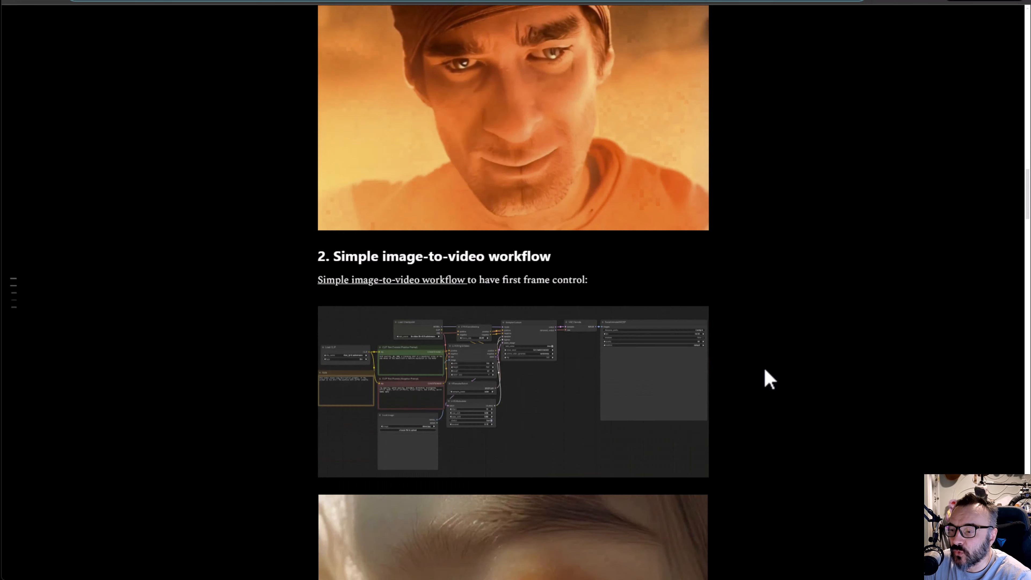
pyautogui.scroll(-10, 764, 370)
pyautogui.scroll(7, 767, 391)
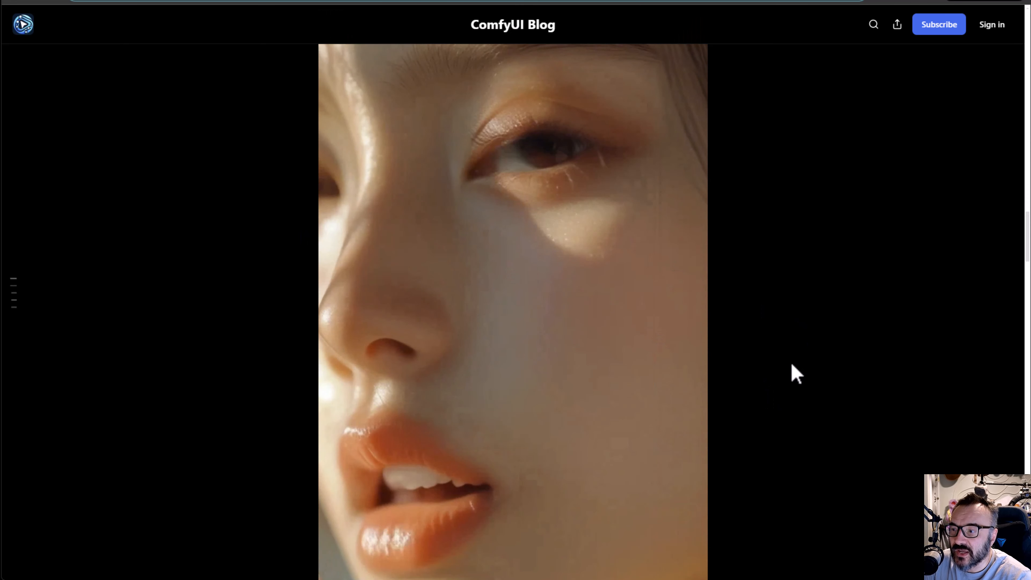
pyautogui.scroll(-9, 792, 371)
pyautogui.scroll(-20, 791, 365)
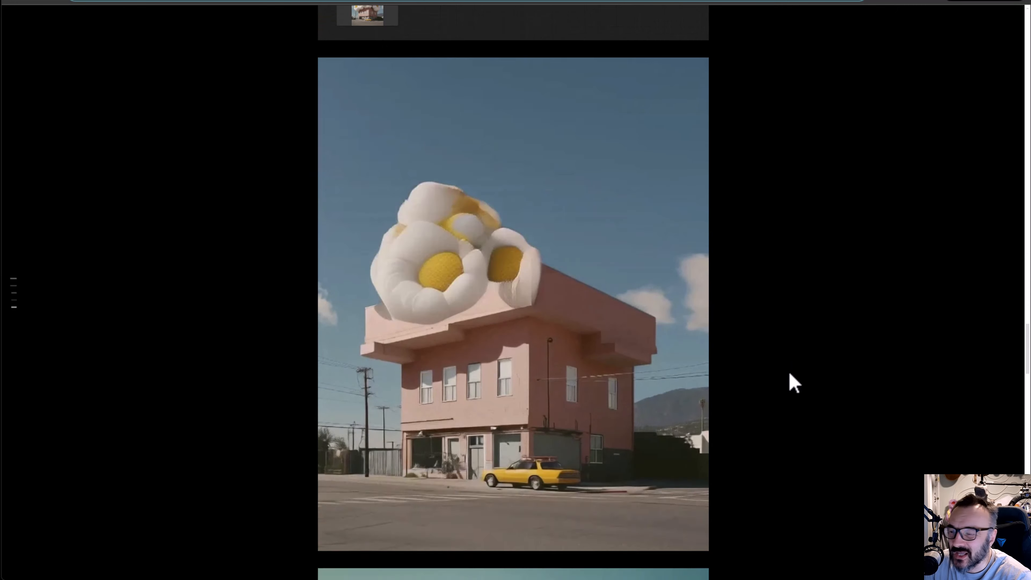
pyautogui.scroll(-8, 794, 383)
pyautogui.scroll(4, 792, 405)
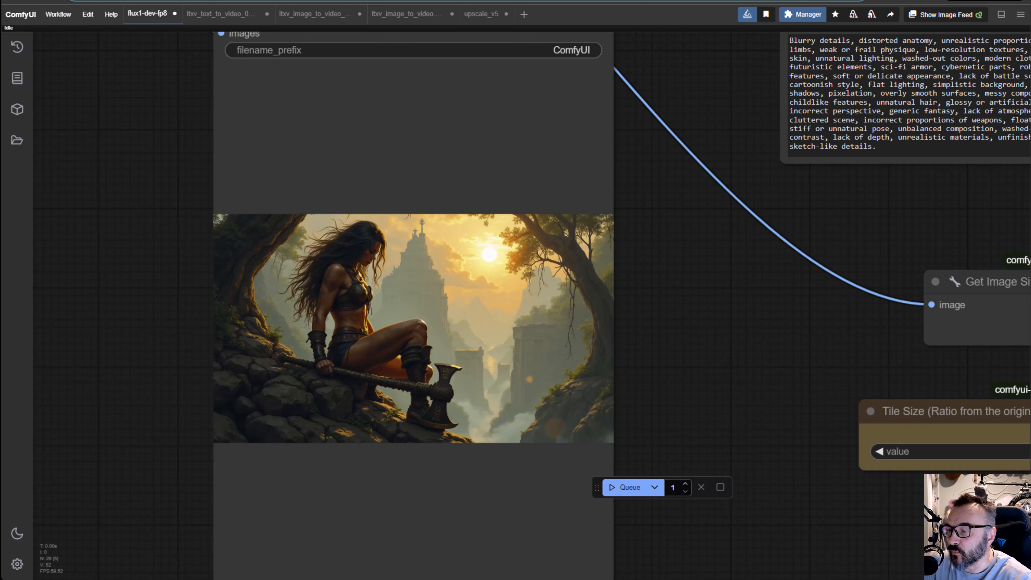
# - In the flux1-dev-fp8 workflow in ComfyUI, inspect the image of the seated warrior with the axe up close
pyautogui.moveTo(165, 150); pyautogui.dragTo(233, 98)
pyautogui.scroll(7, 511, 361)
pyautogui.scroll(-1, 511, 361)
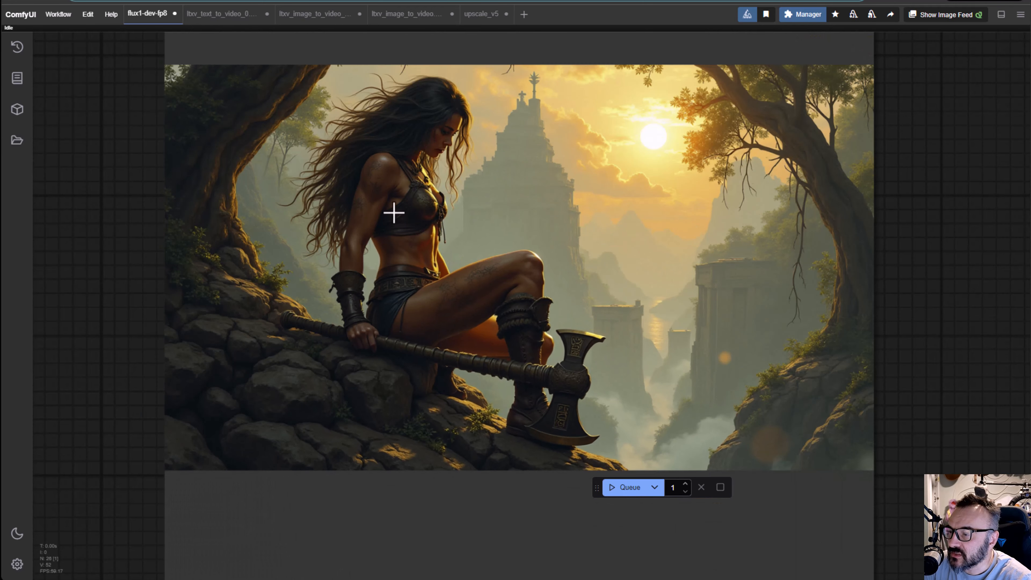
pyautogui.moveTo(922, 290); pyautogui.dragTo(763, 298)
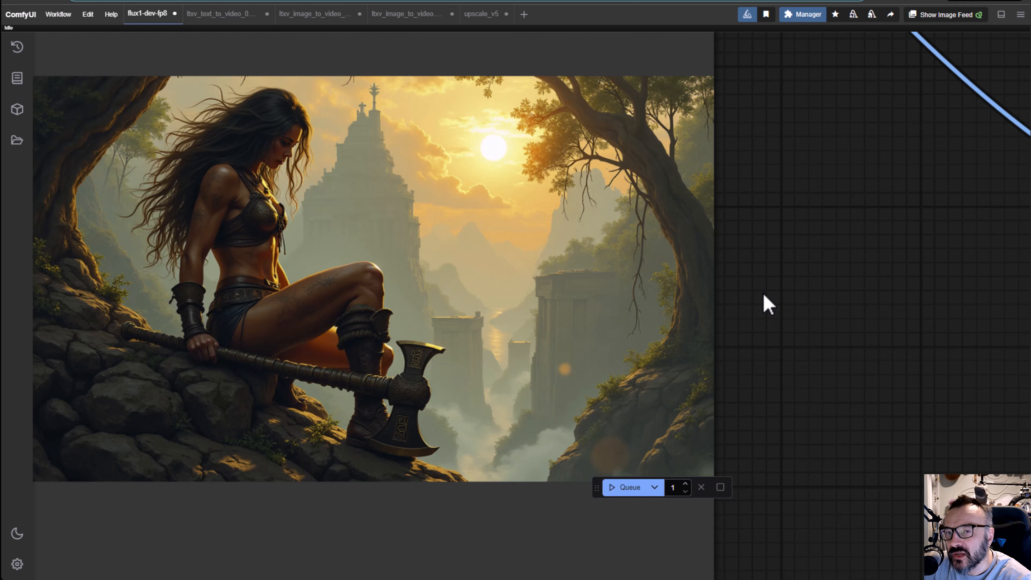
pyautogui.scroll(-2, 780, 310)
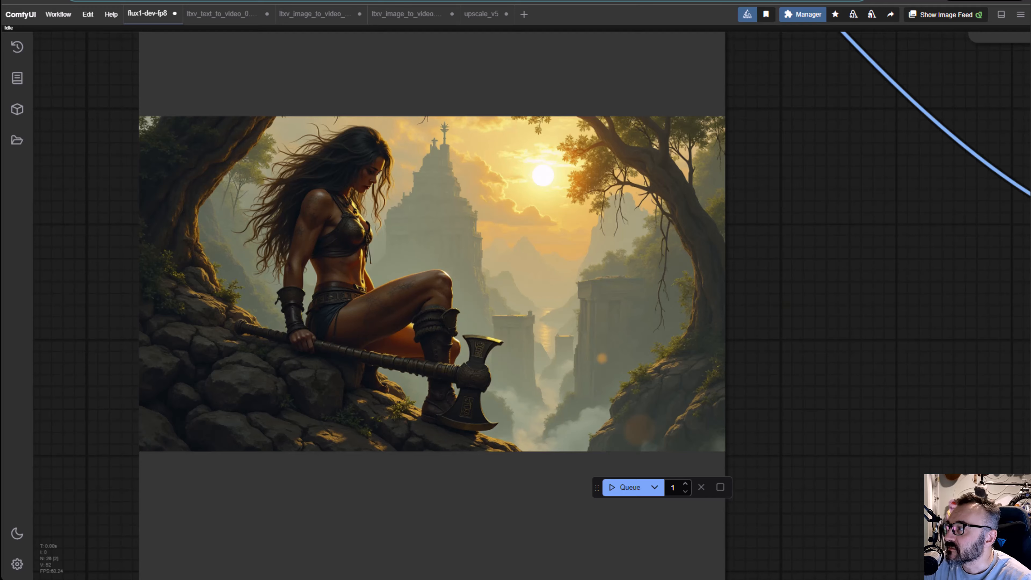
# - Find the Save Image node after Ultimate SD Upscale and inspect the fine detail of the upscaled warrior image
pyautogui.press('Escape')
pyautogui.moveTo(633, 166); pyautogui.dragTo(414, 99)
pyautogui.scroll(5, 603, 223)
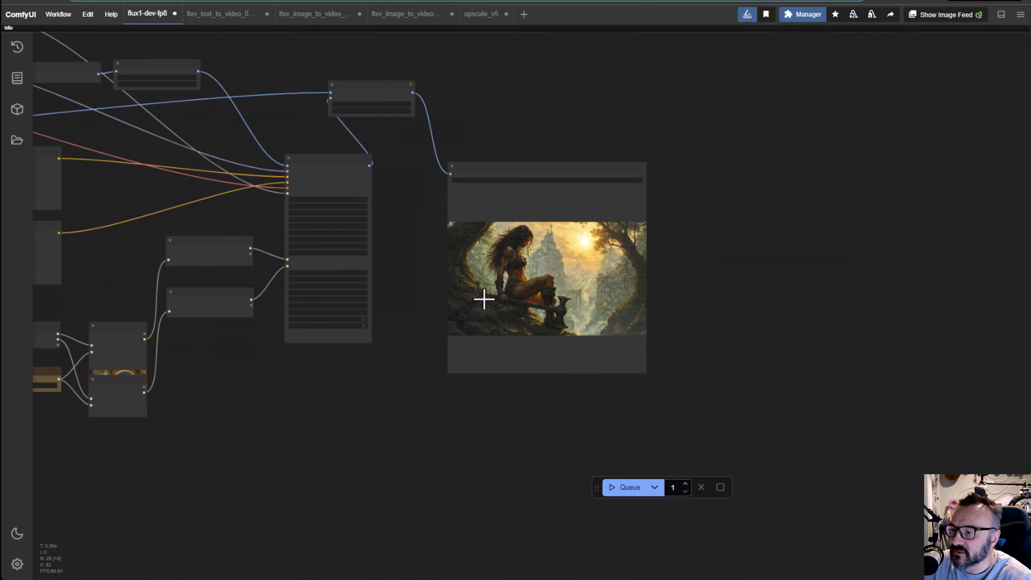
pyautogui.scroll(3, 484, 299)
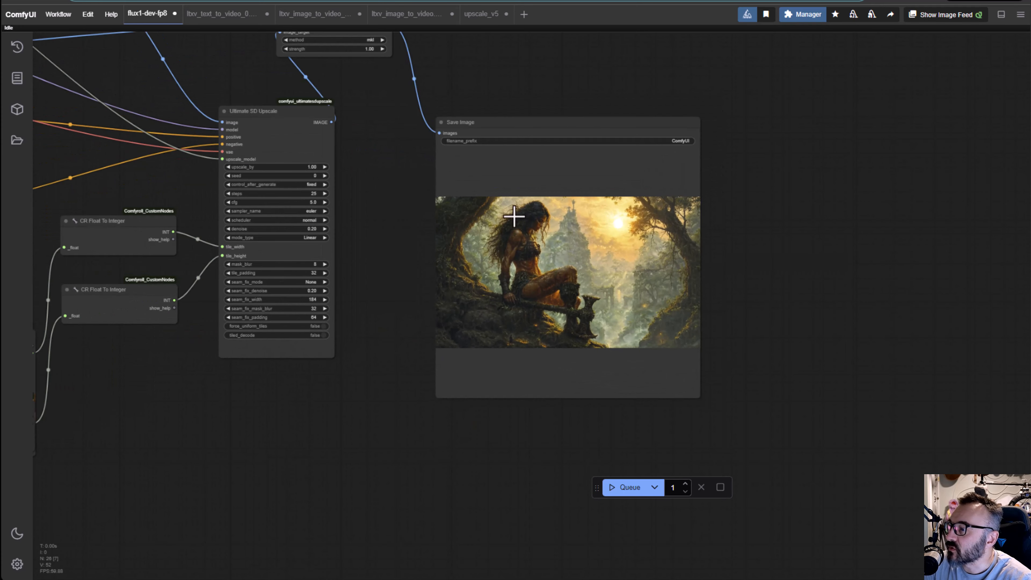
pyautogui.scroll(1, 525, 219)
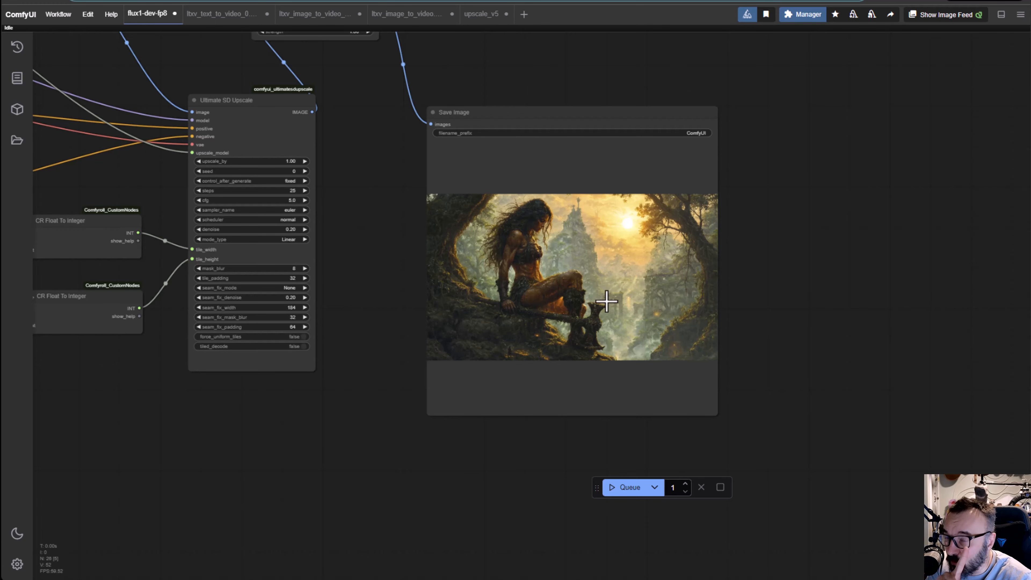
pyautogui.scroll(10, 606, 301)
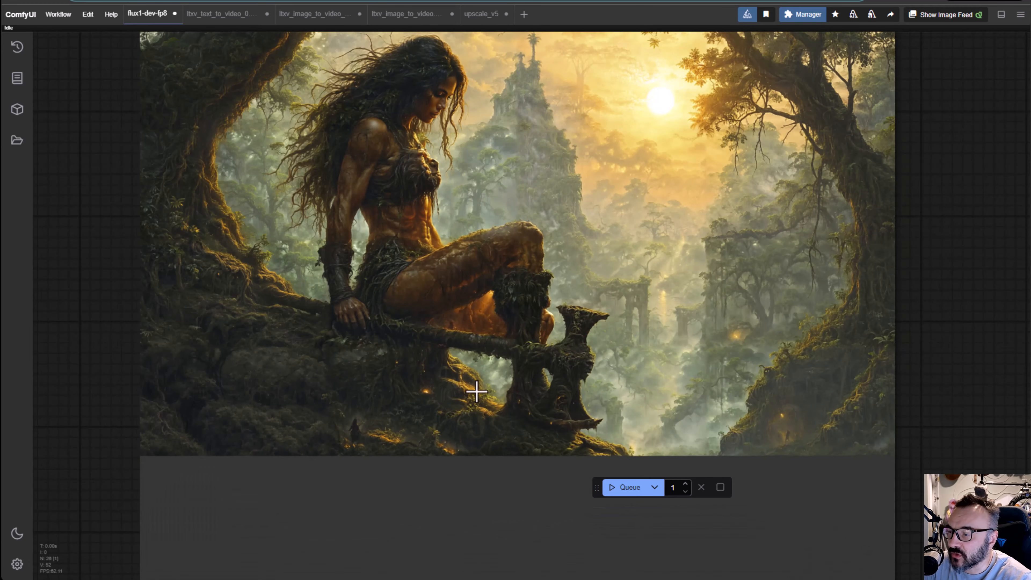
pyautogui.scroll(8, 697, 407)
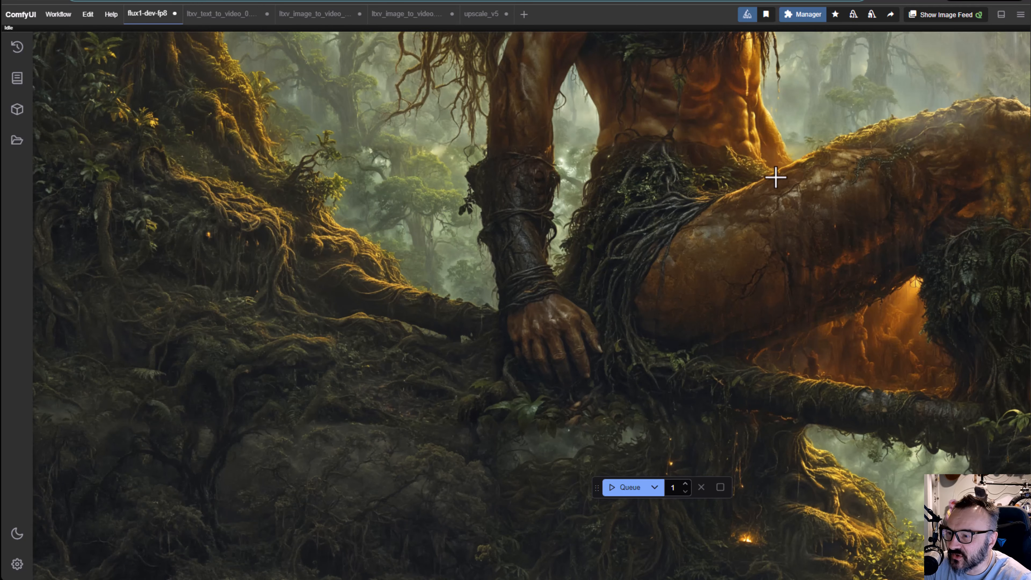
pyautogui.scroll(-2, 536, 294)
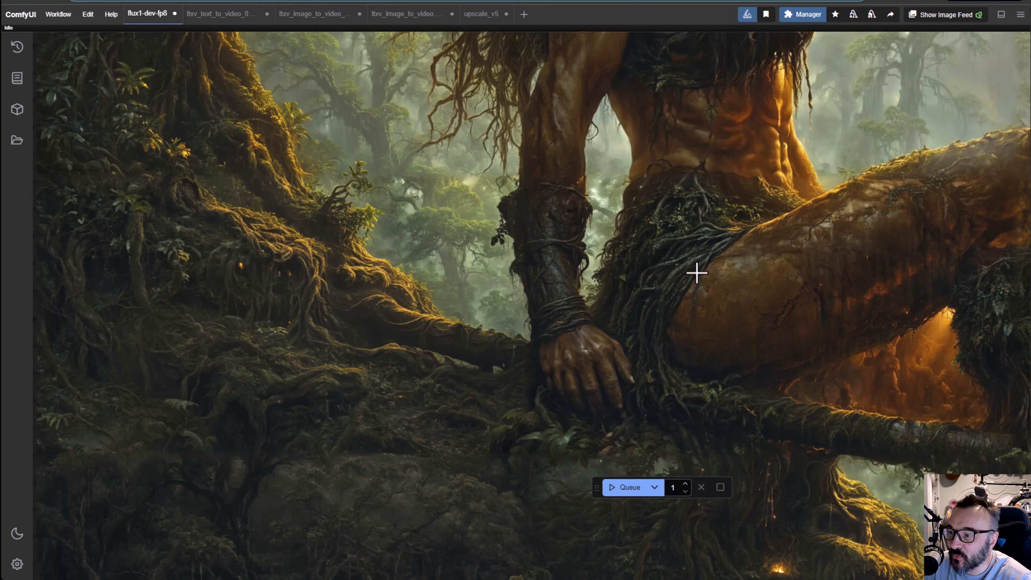
pyautogui.scroll(2, 695, 272)
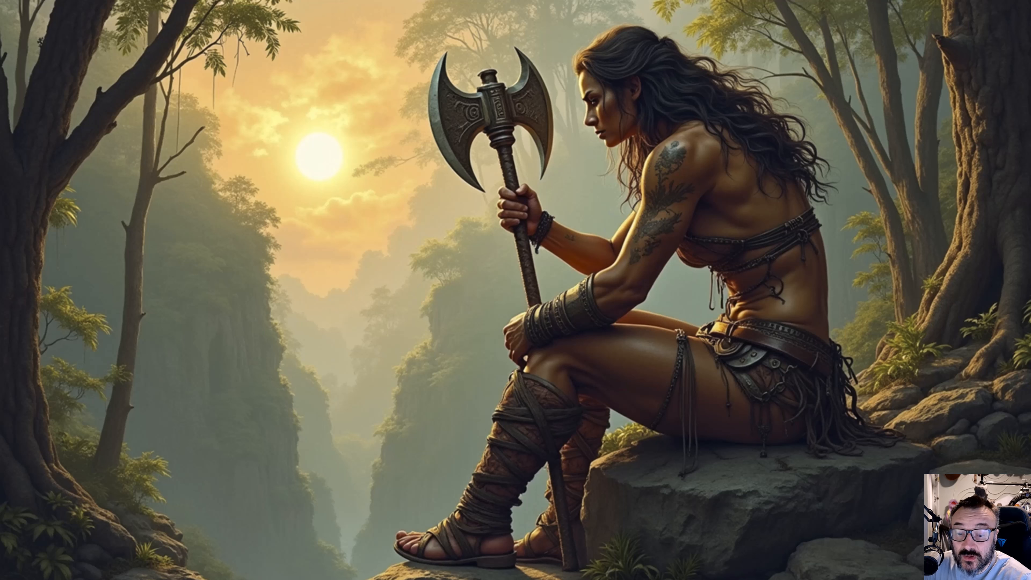
# - Show the next warrior image in the full-screen viewer and inspect the detail of her leg, arms, and axe up close
pyautogui.press('Right')
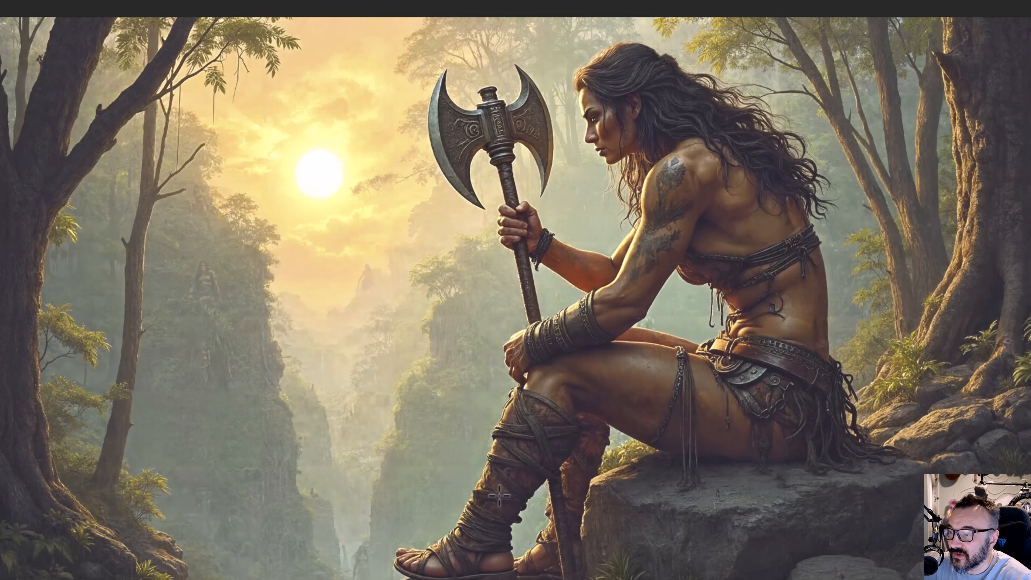
pyautogui.scroll(3, 571, 506)
pyautogui.scroll(2, 708, 260)
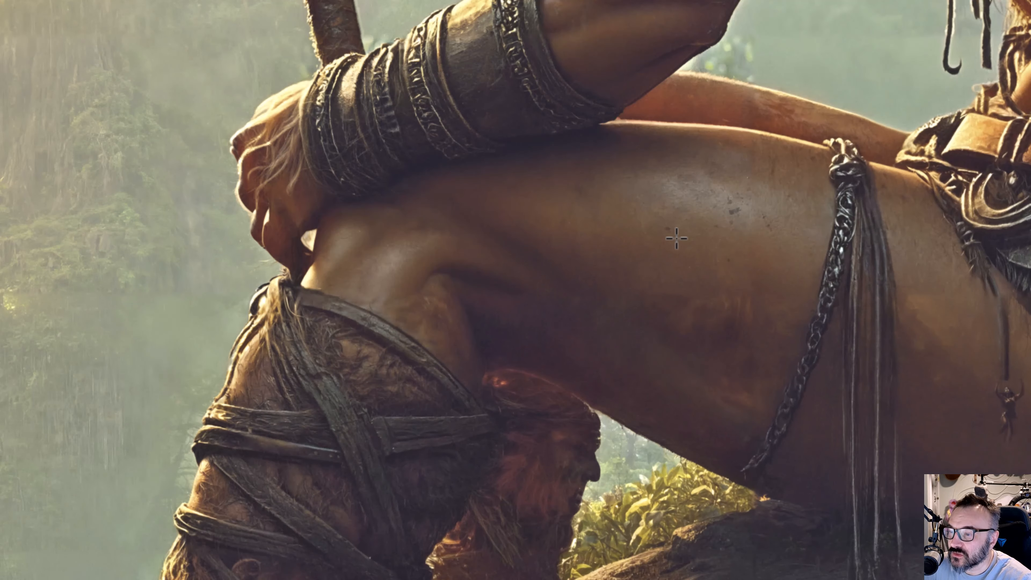
pyautogui.scroll(-2, 893, 173)
pyautogui.moveTo(1013, 101); pyautogui.dragTo(842, 360)
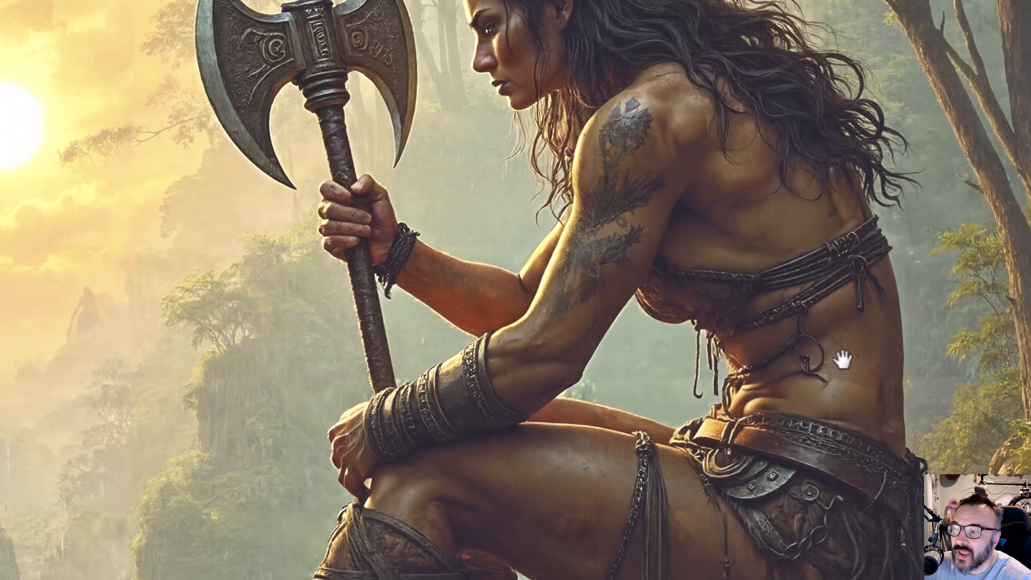
# - Inspect the warrior's face, hair, and axe up close, compare them with the other version of the image, and leave the full-screen viewer
pyautogui.scroll(3, 635, 101)
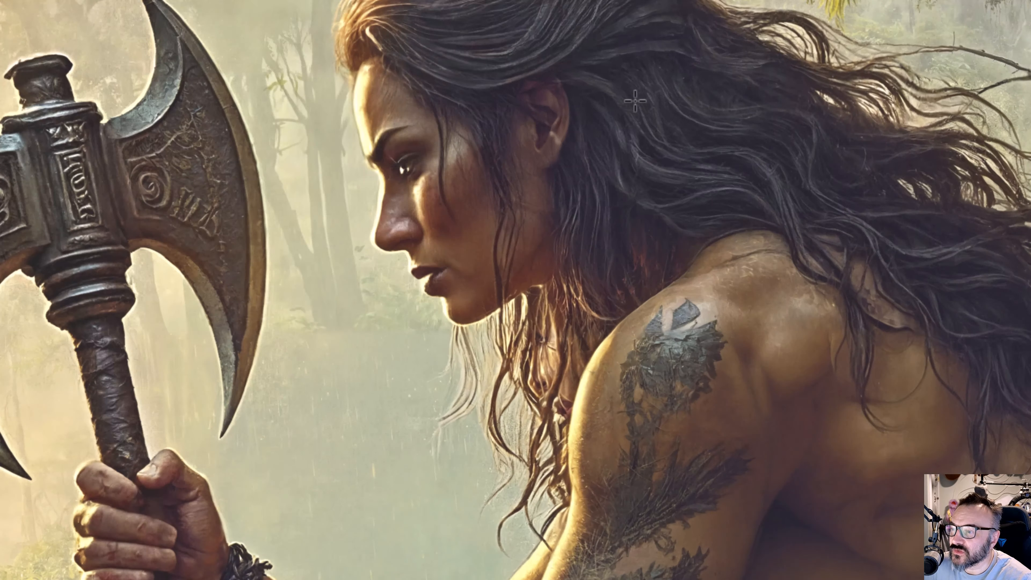
pyautogui.moveTo(636, 100); pyautogui.dragTo(904, 371)
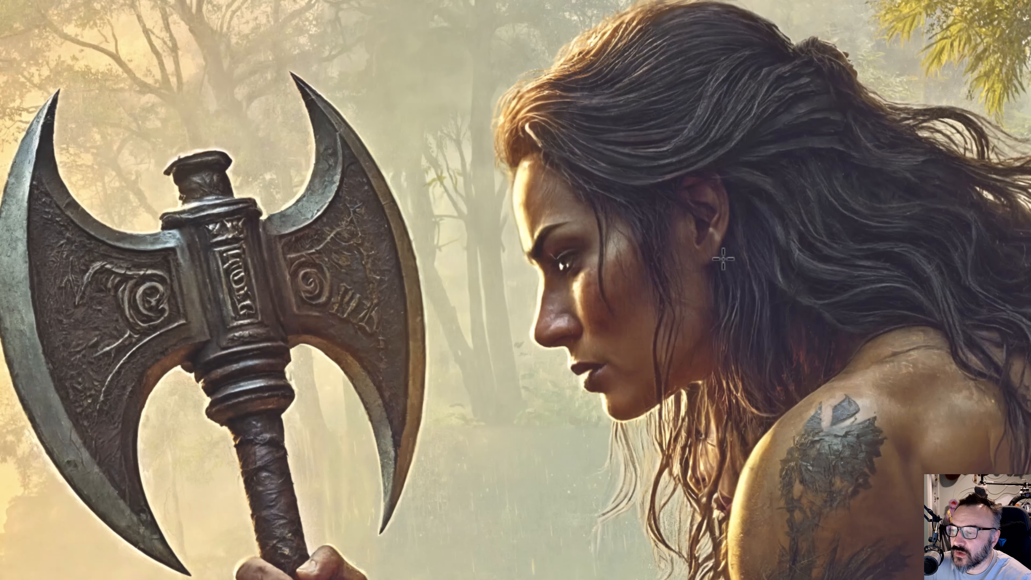
pyautogui.scroll(-5, 723, 259)
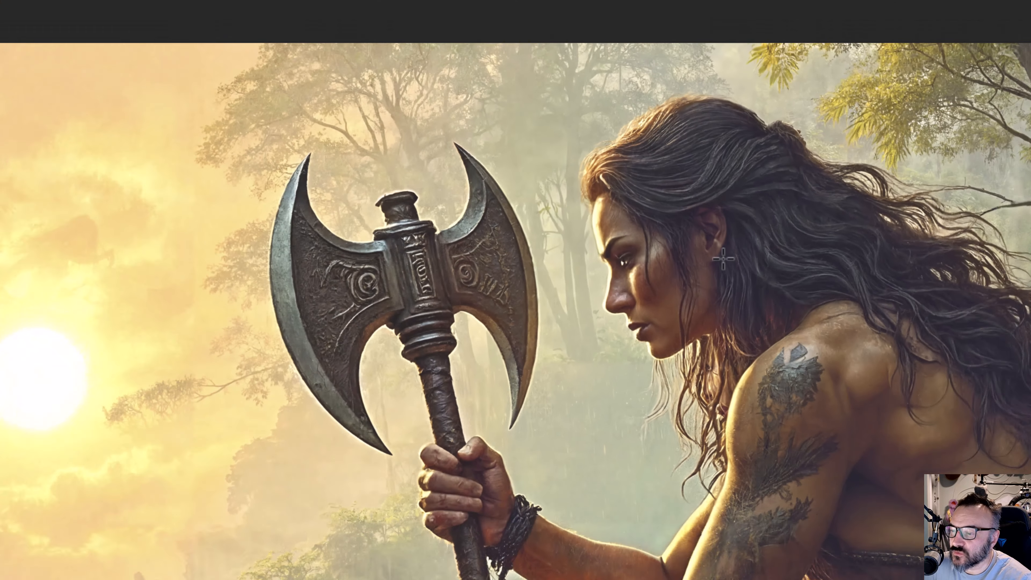
pyautogui.scroll(3, 723, 259)
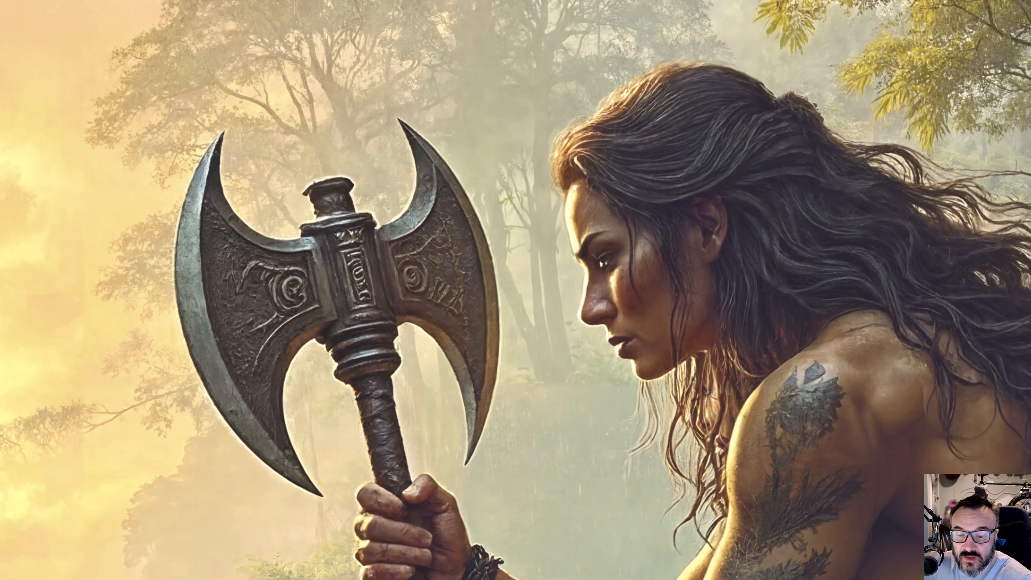
pyautogui.hotkey('ctrl', 'z')
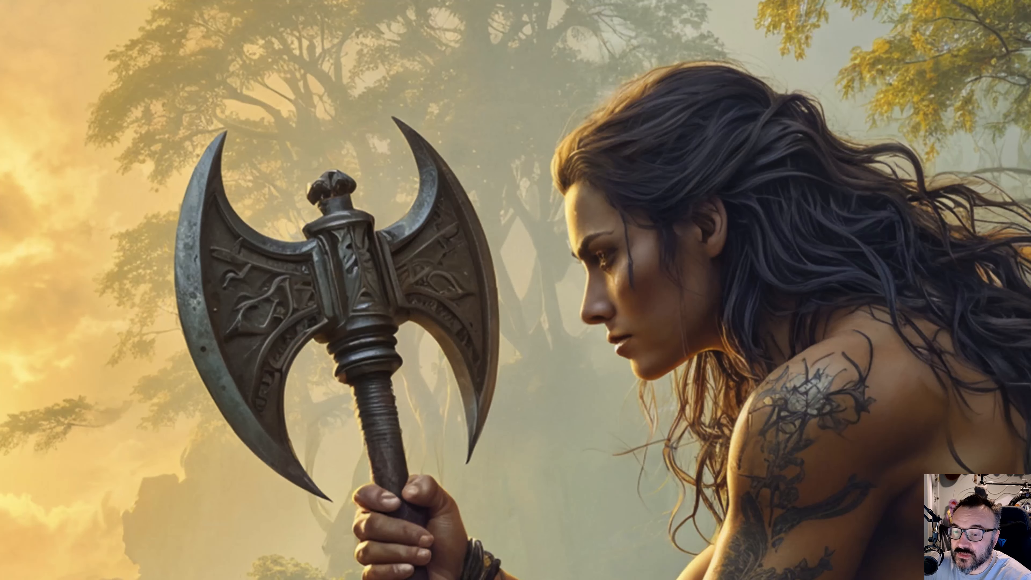
pyautogui.press('Right')
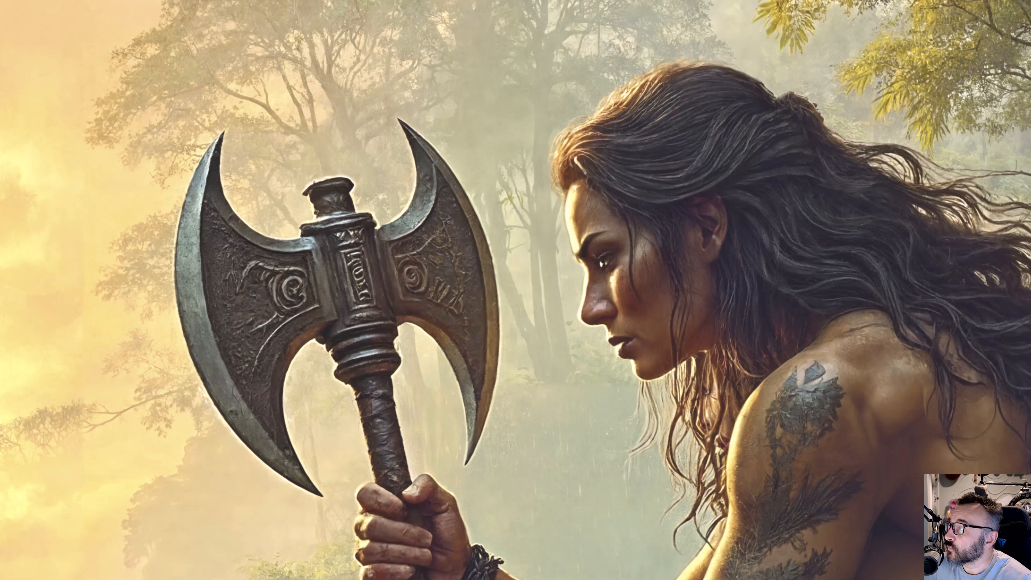
pyautogui.press('Escape')
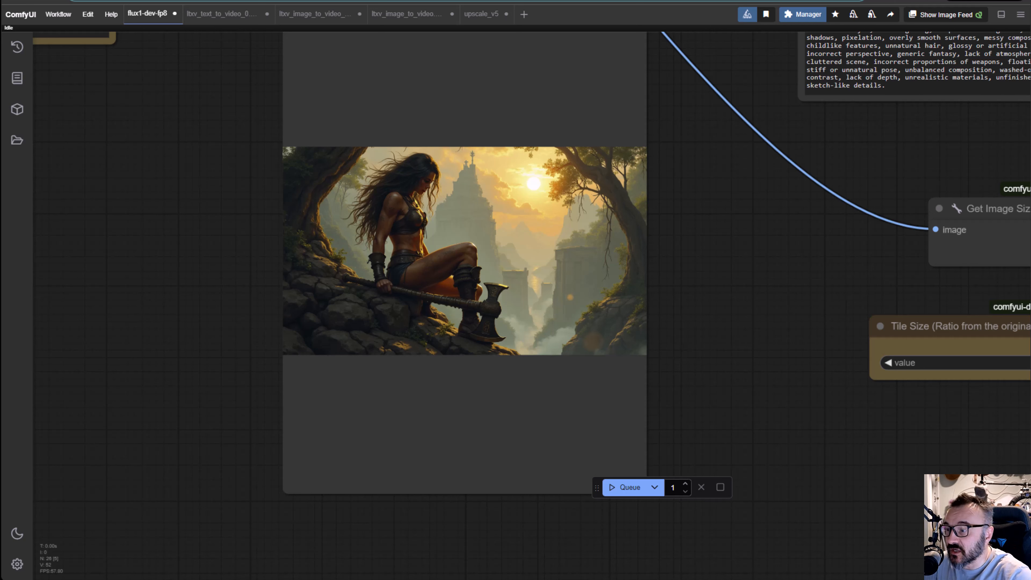
# - In the flux1-dev-fp8 workflow, inspect the source image of the seated warrior around her hand, bracer, axe handle, and the rocks
pyautogui.scroll(12, 386, 289)
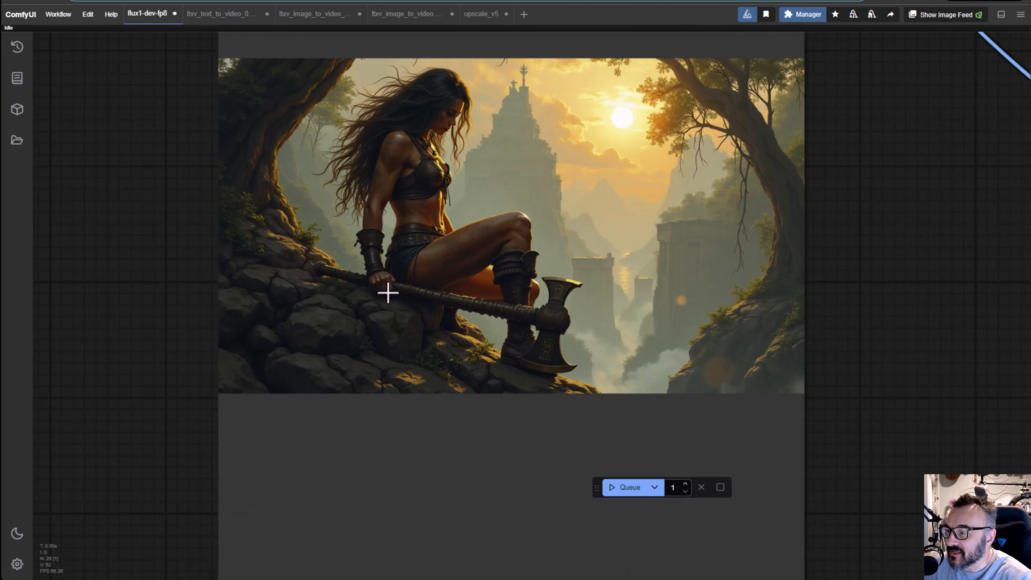
pyautogui.scroll(3, 385, 287)
pyautogui.moveTo(377, 286); pyautogui.dragTo(686, 424)
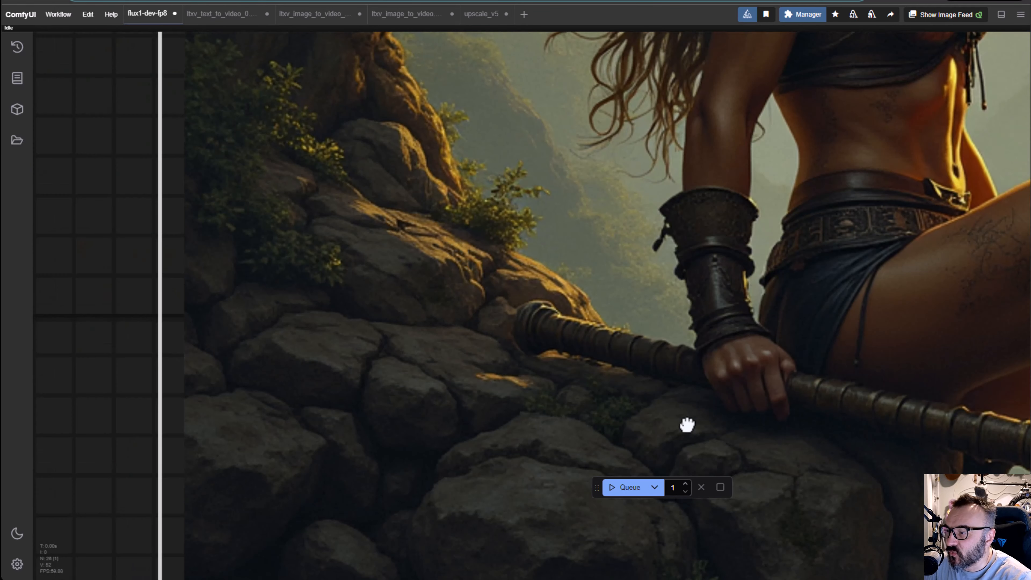
pyautogui.scroll(2, 773, 402)
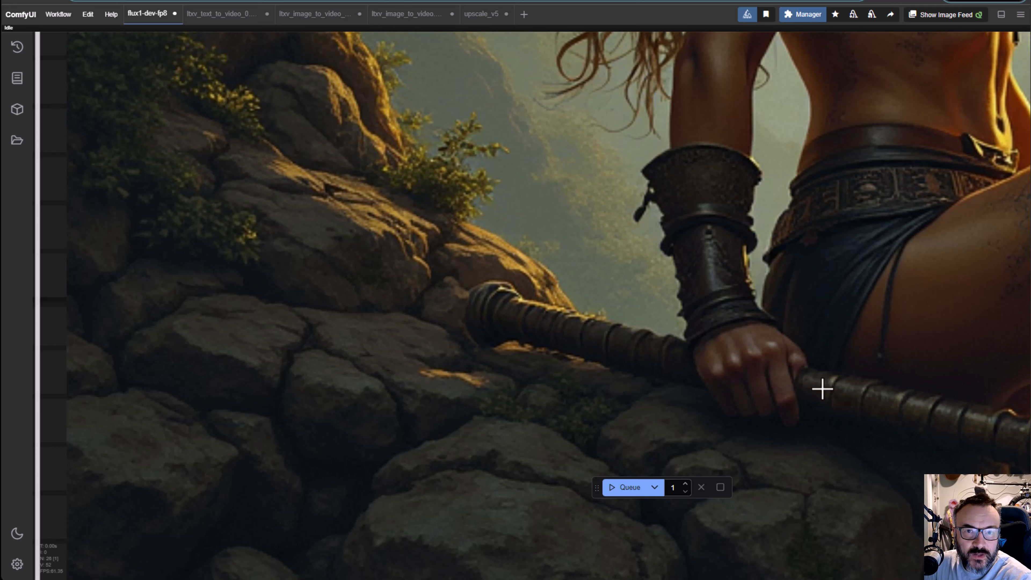
pyautogui.scroll(-6, 829, 388)
pyautogui.hotkey('alt', 'f')
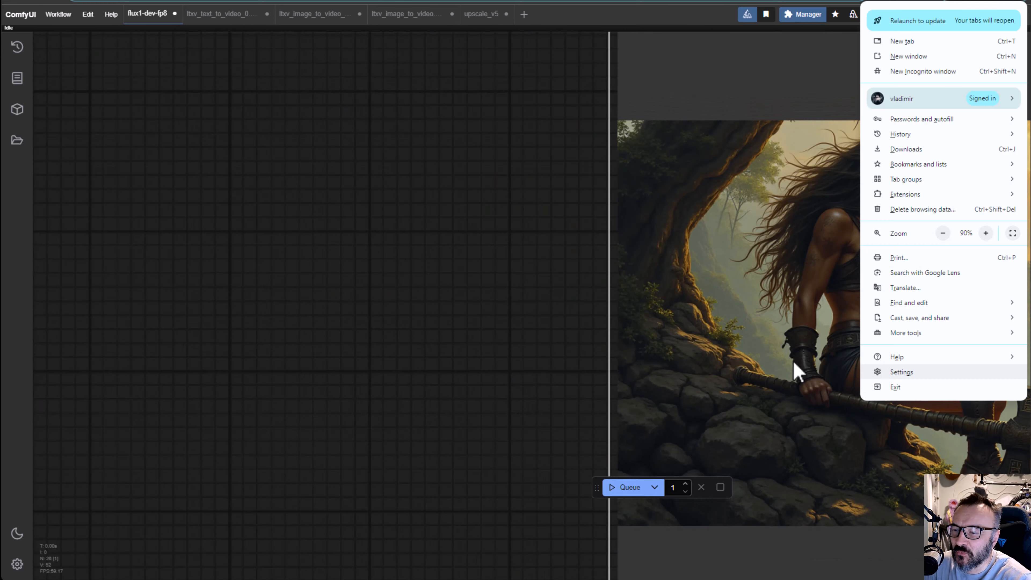
pyautogui.click(472, 267)
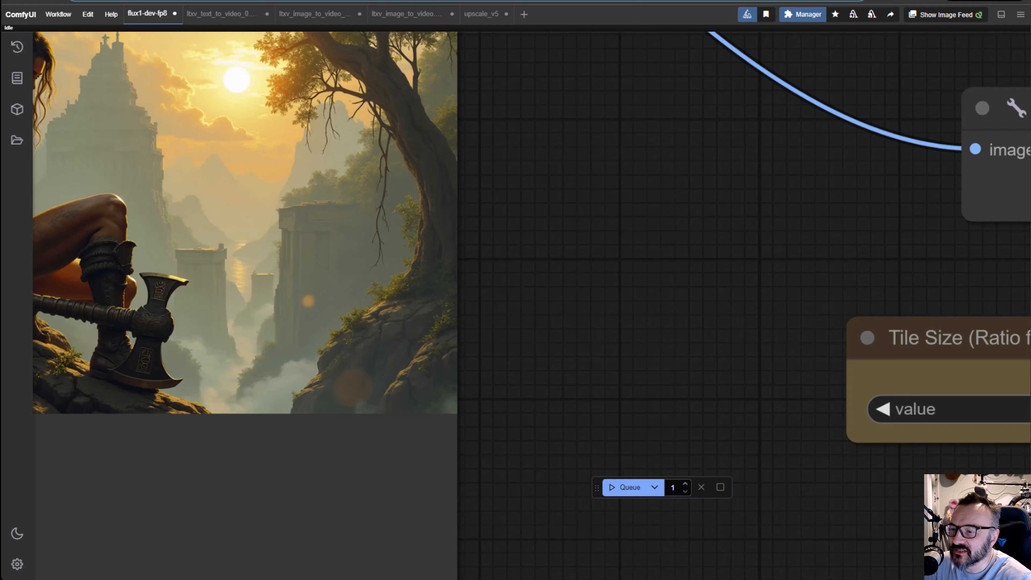
# - Find the upscaled version of the seated warrior image and inspect her hand, the axe handle, and the overgrown ground up close
pyautogui.moveTo(728, 289); pyautogui.dragTo(560, 258)
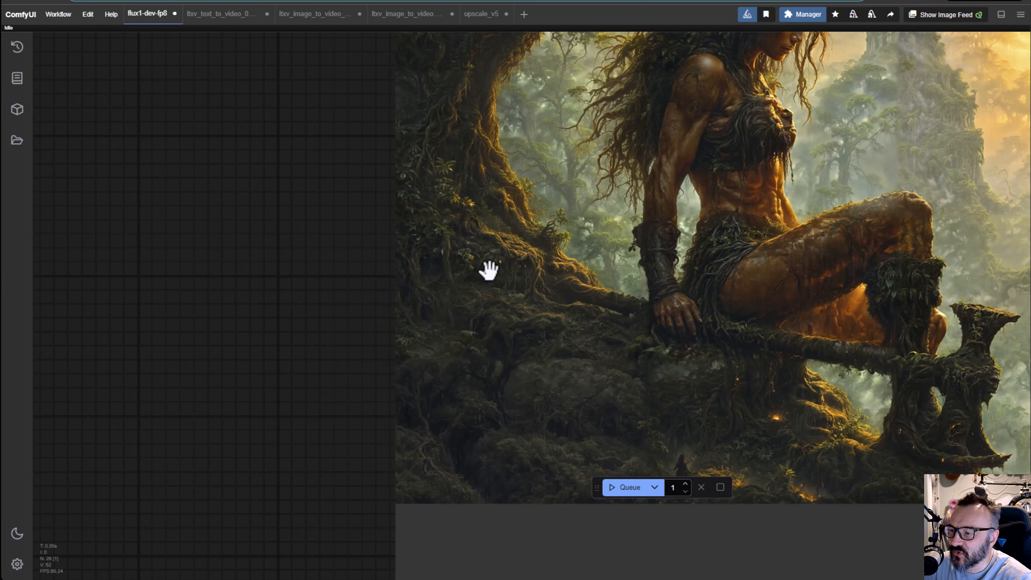
pyautogui.scroll(5, 584, 293)
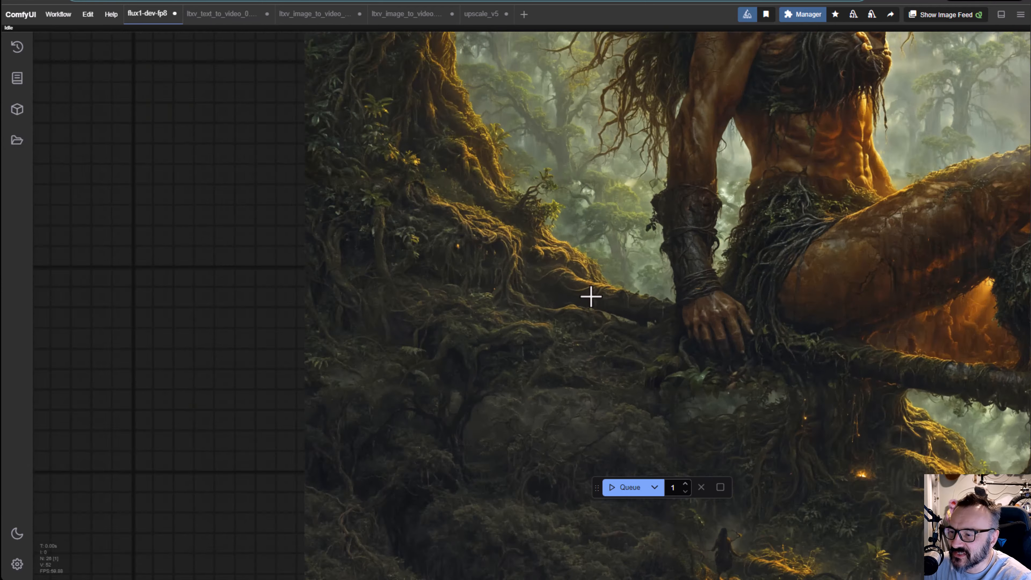
pyautogui.scroll(6, 591, 296)
pyautogui.moveTo(739, 375); pyautogui.dragTo(691, 313)
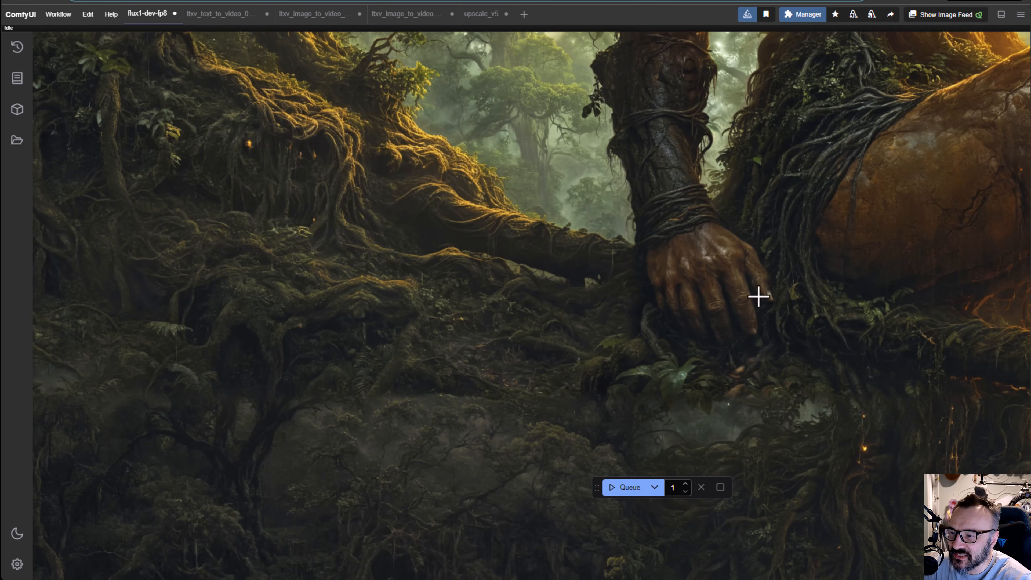